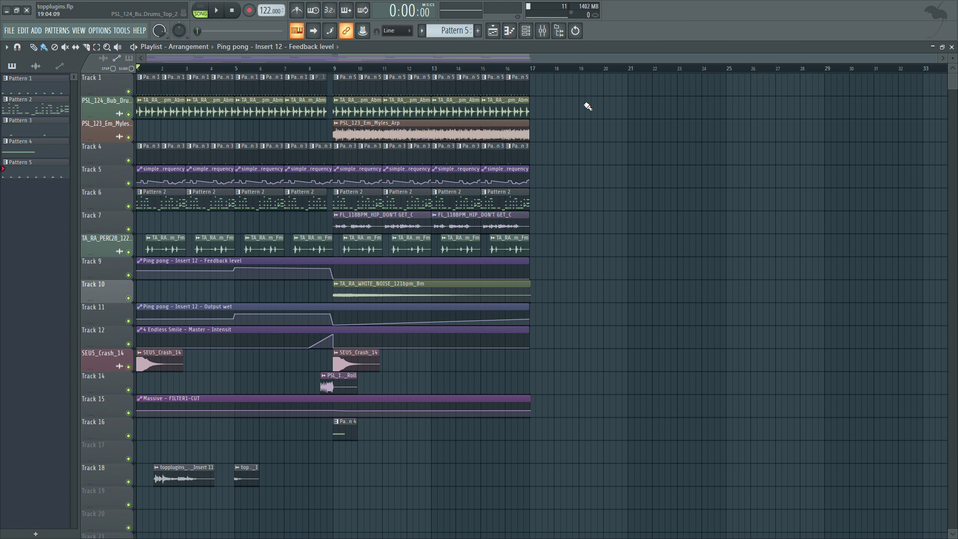
Play the full arrangement, bring up the mixer, and stop playback.
key("space")
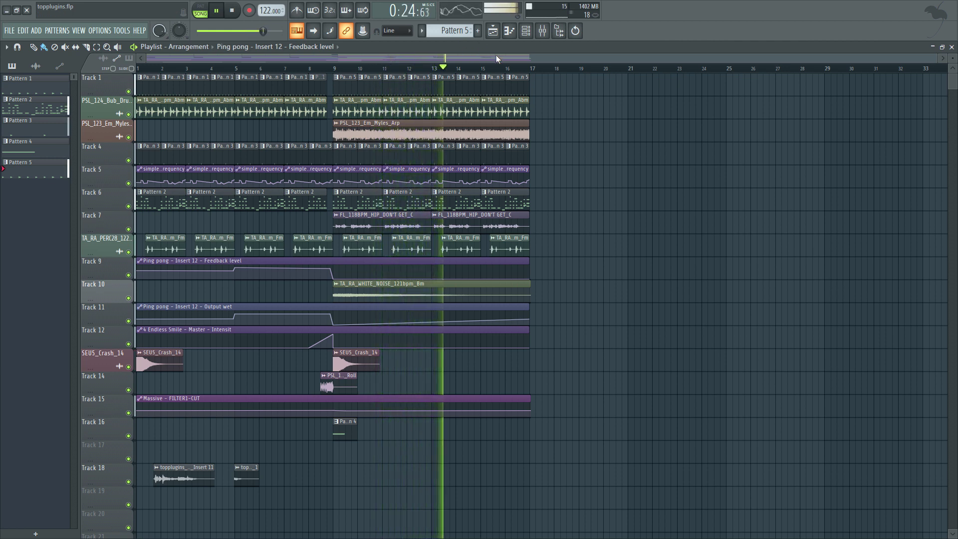
left_click(542, 31)
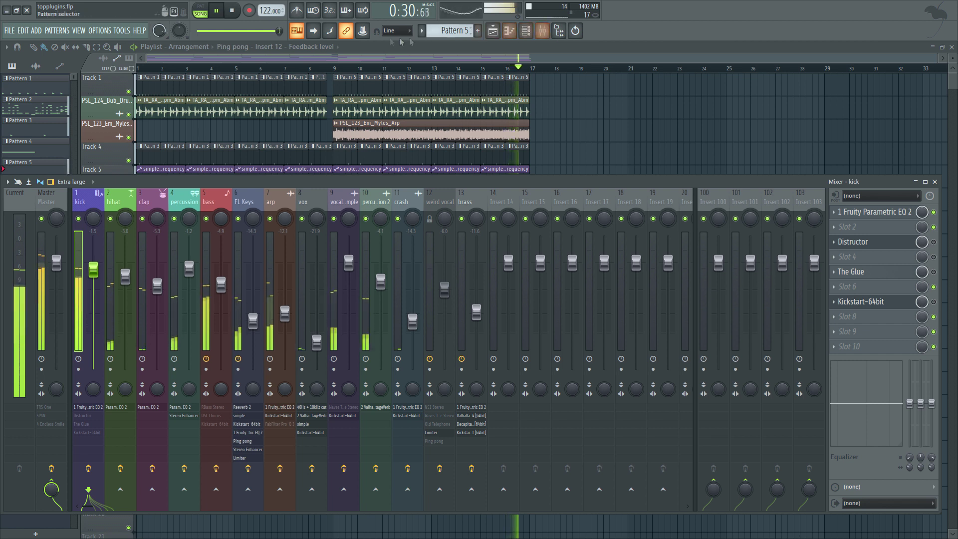
left_click(237, 14)
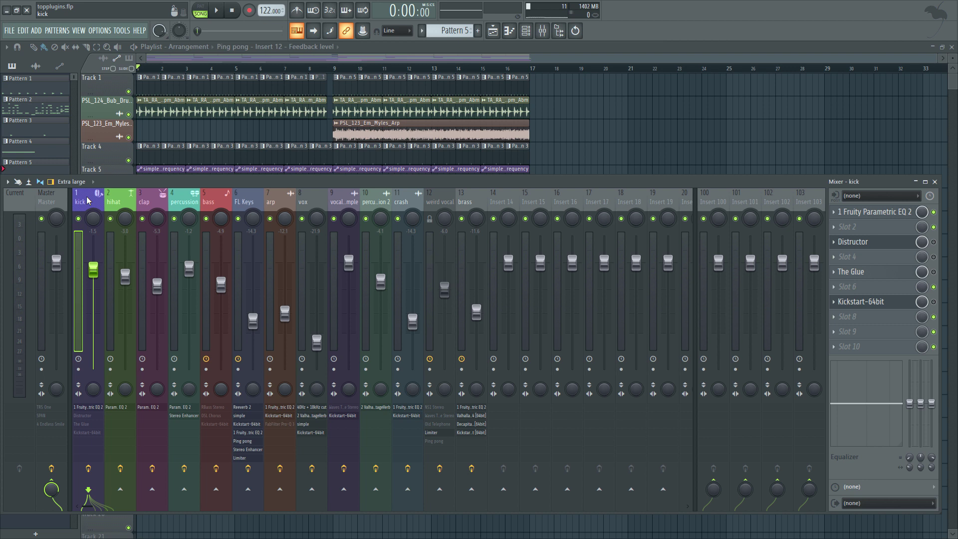
Solo the kick mixer channel, play a short section, and stop.
key("space")
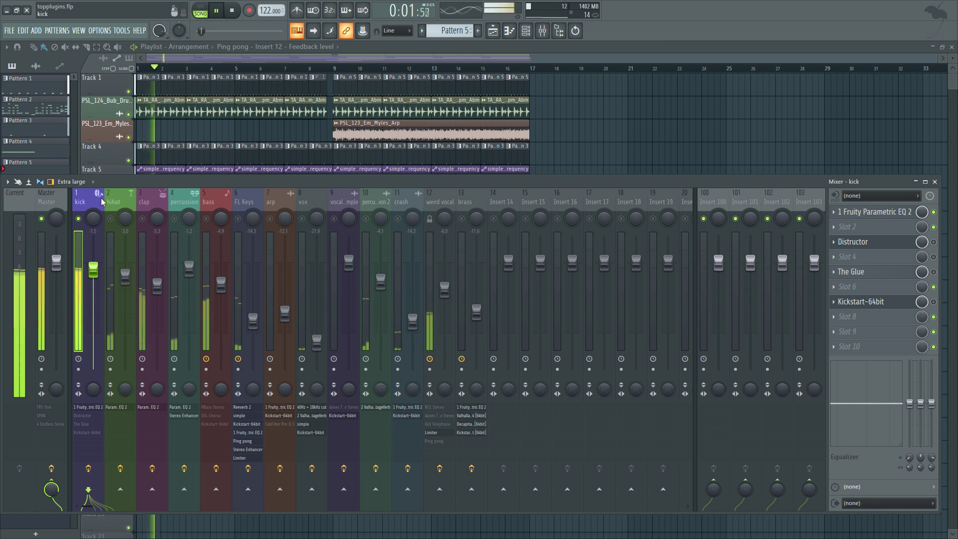
key("space")
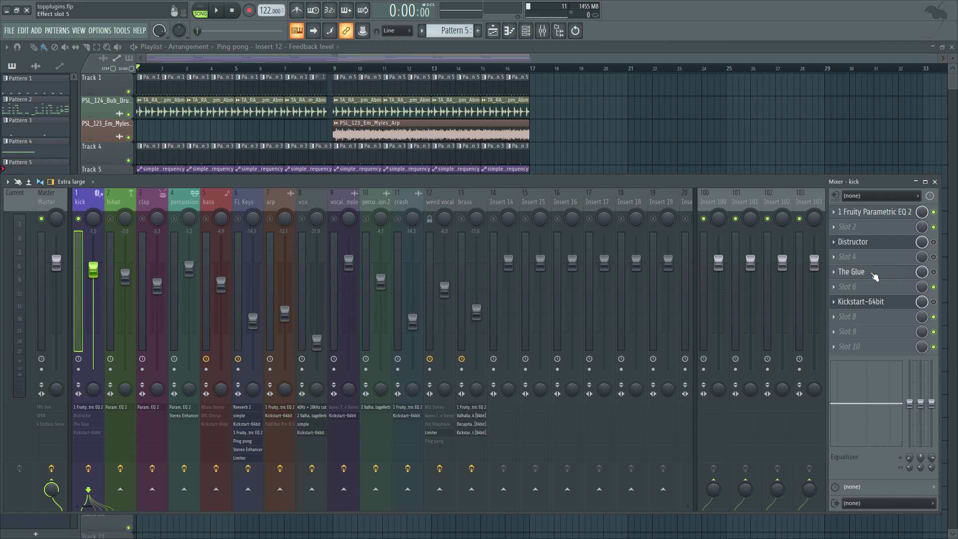
Delete The Glue from the kick channel's effect chain and open its Kickstart plugin.
left_click(874, 275)
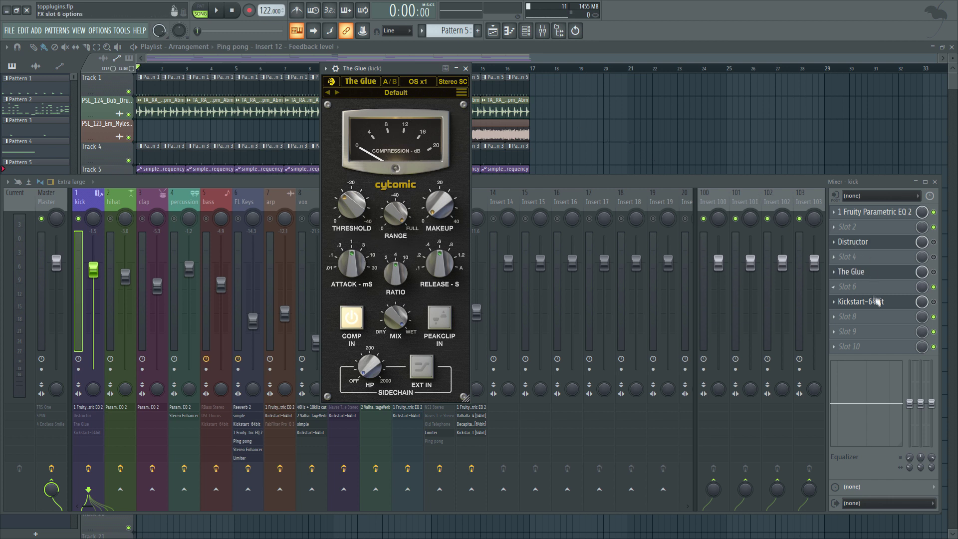
left_click(875, 302)
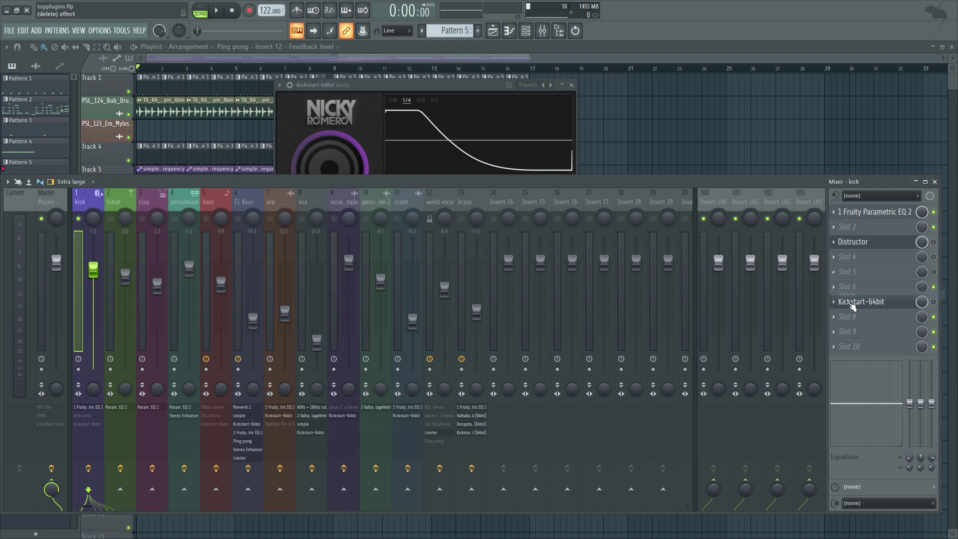
left_click(851, 303)
left_click(852, 304)
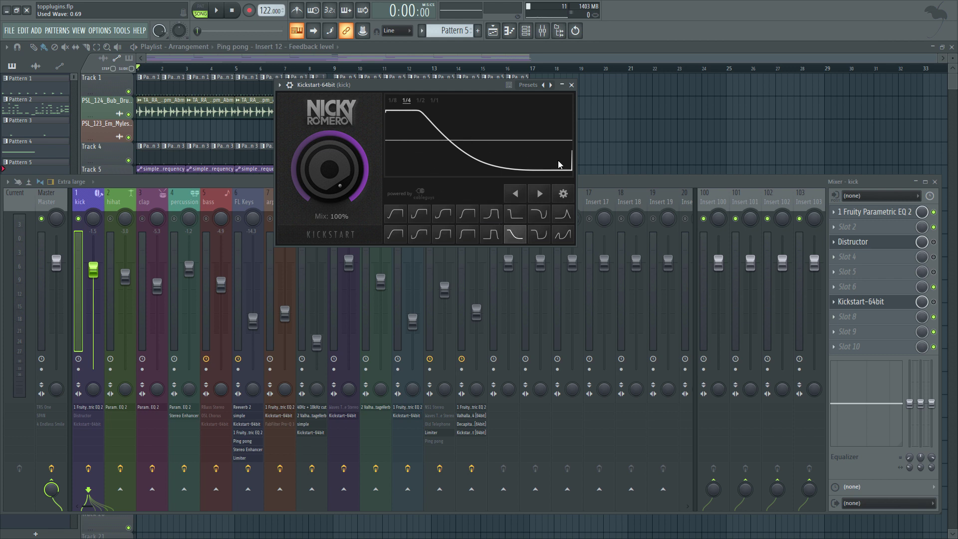
Enable Kickstart on the kick channel and audition the soloed kick with its volume curve in view.
left_click(86, 200)
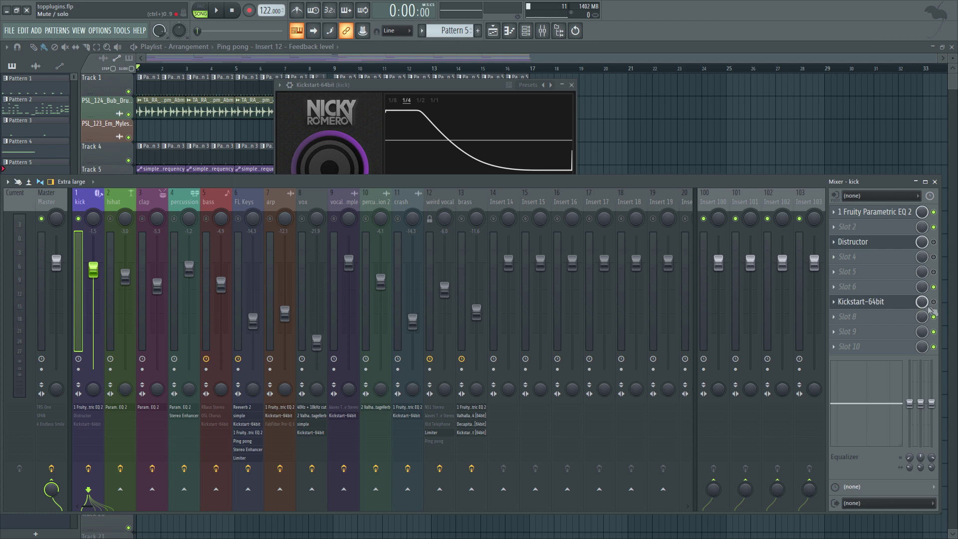
key("space")
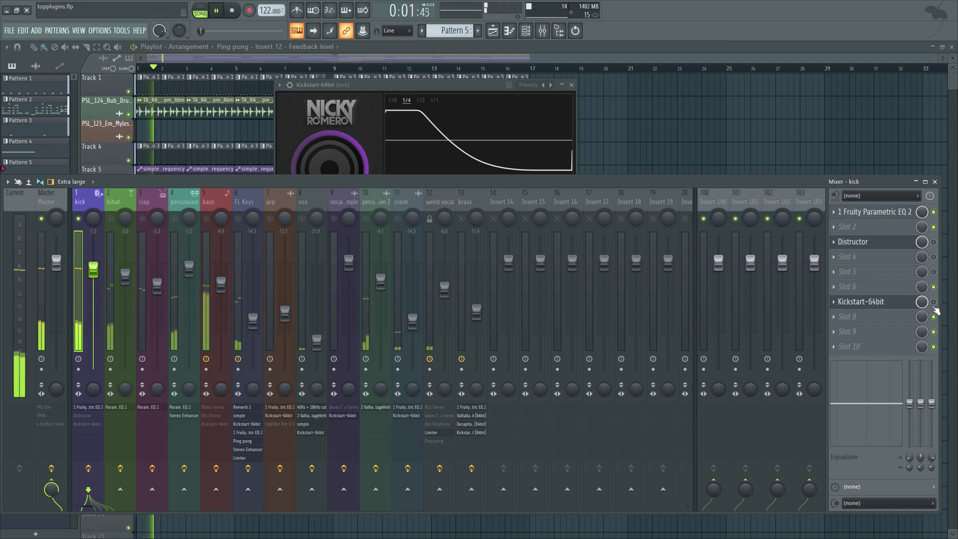
left_click(934, 303)
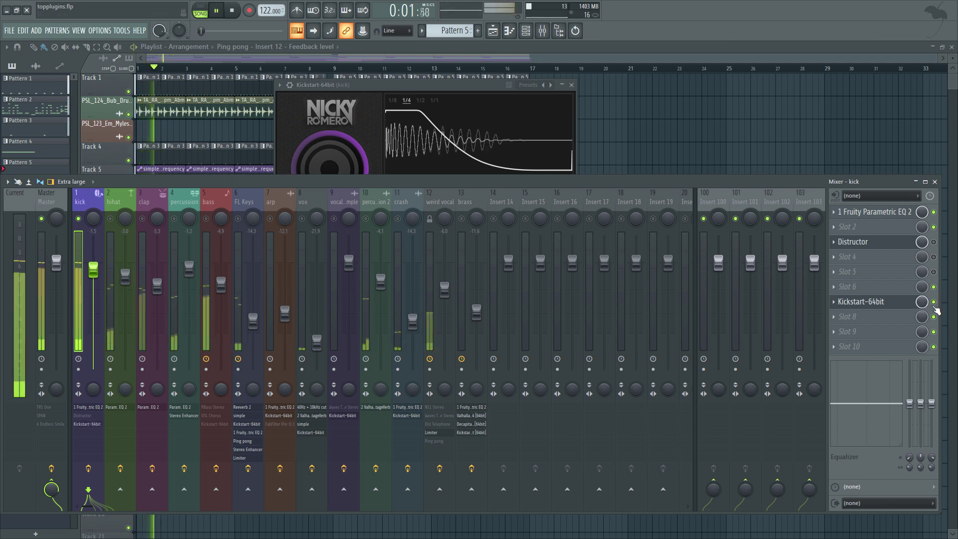
left_click(474, 87)
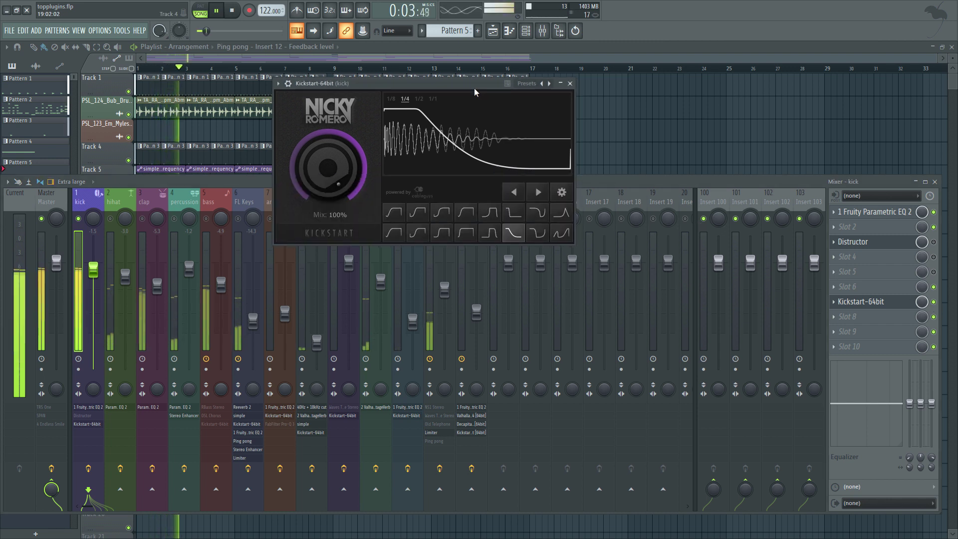
key("space")
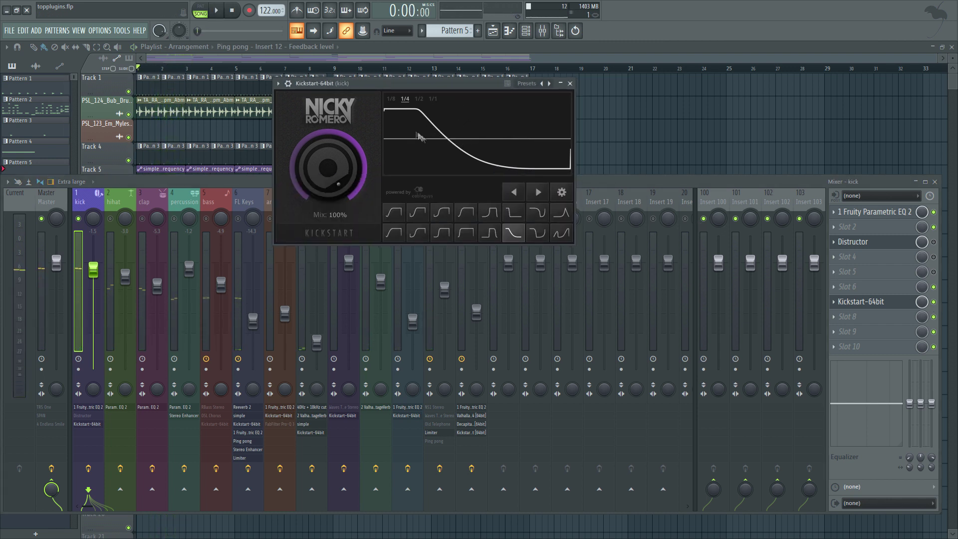
key("space")
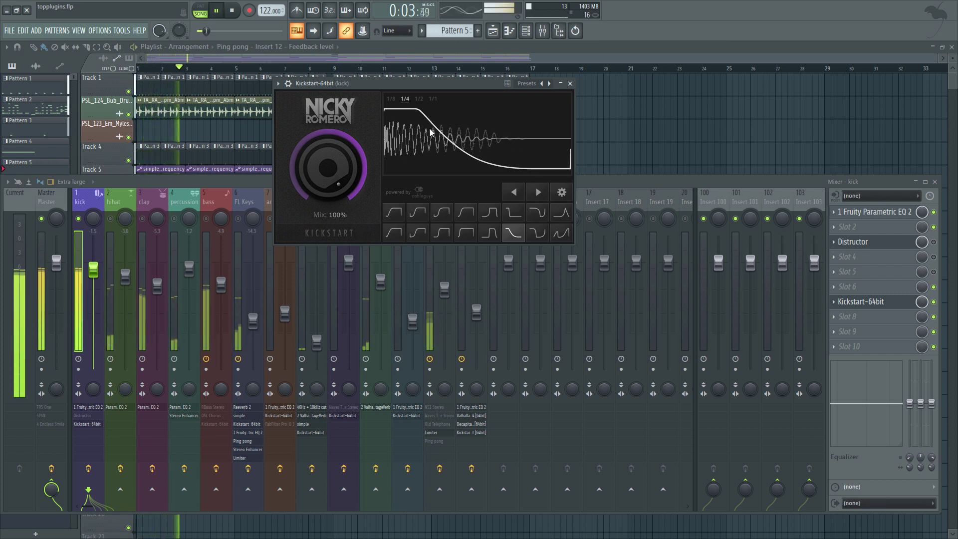
key("space")
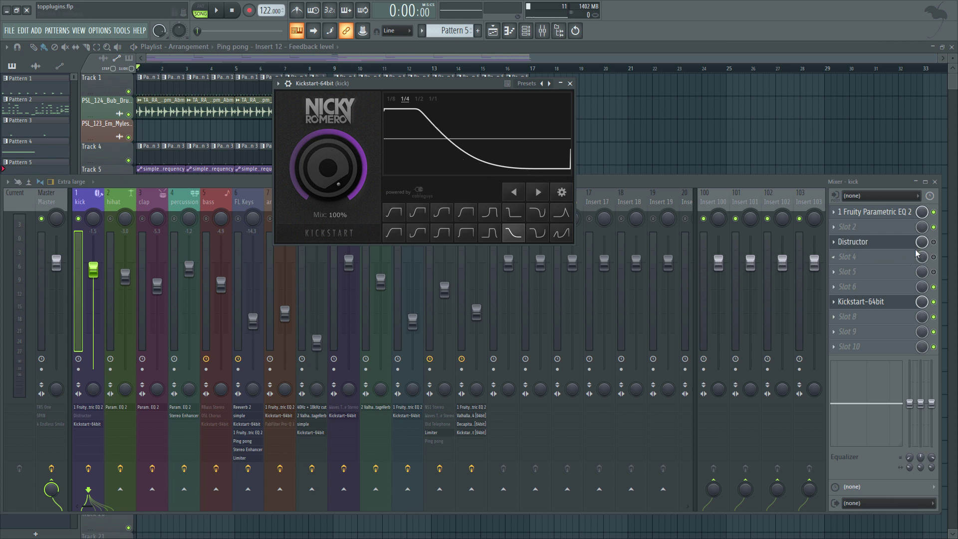
Bypass Kickstart and enable Distructor on the kick channel, auditioning the distorted kick.
left_click(934, 302)
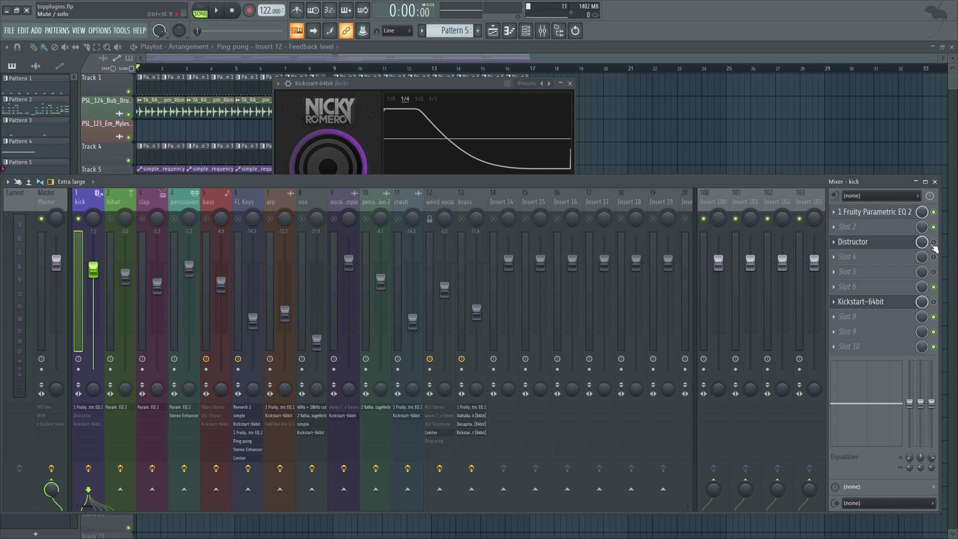
left_click(934, 242)
key("space")
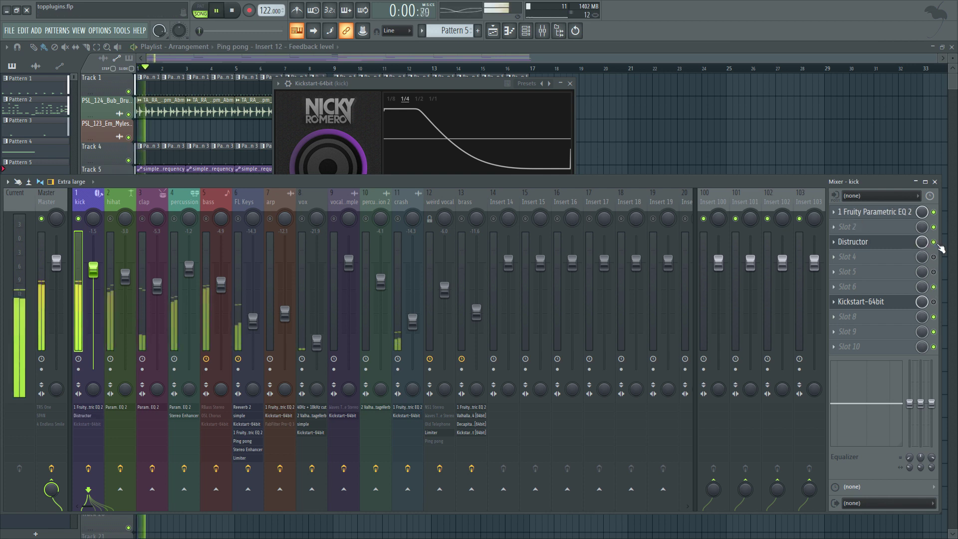
key("space")
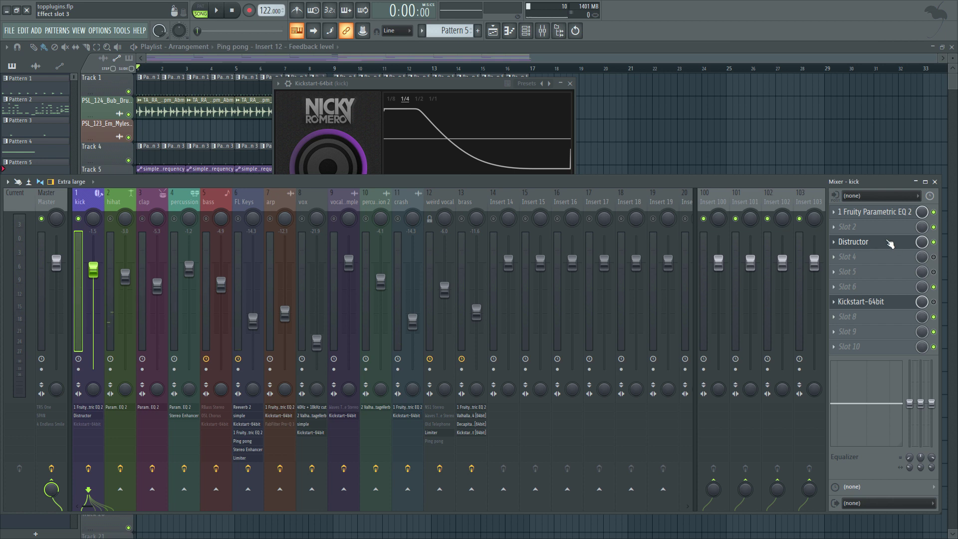
left_click(869, 243)
left_click(869, 243)
key("space")
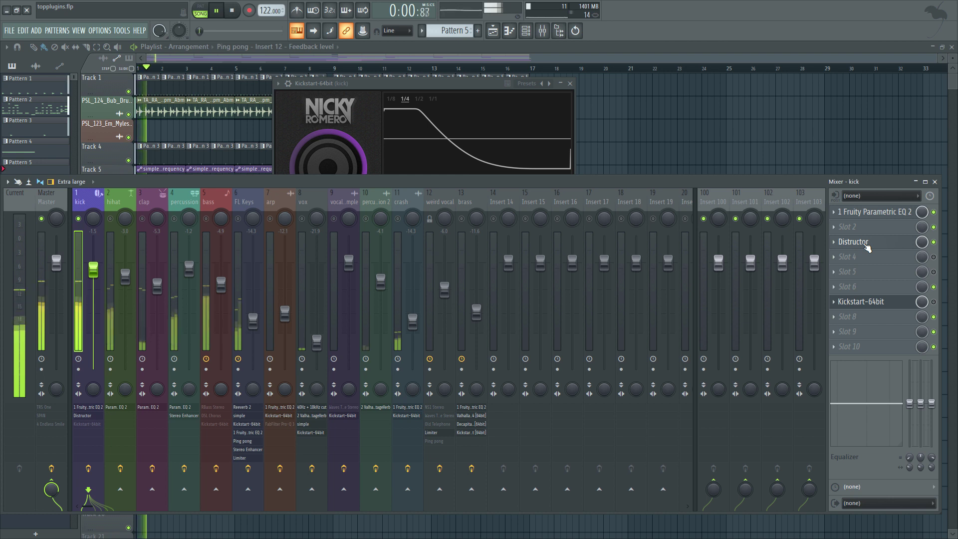
key("space")
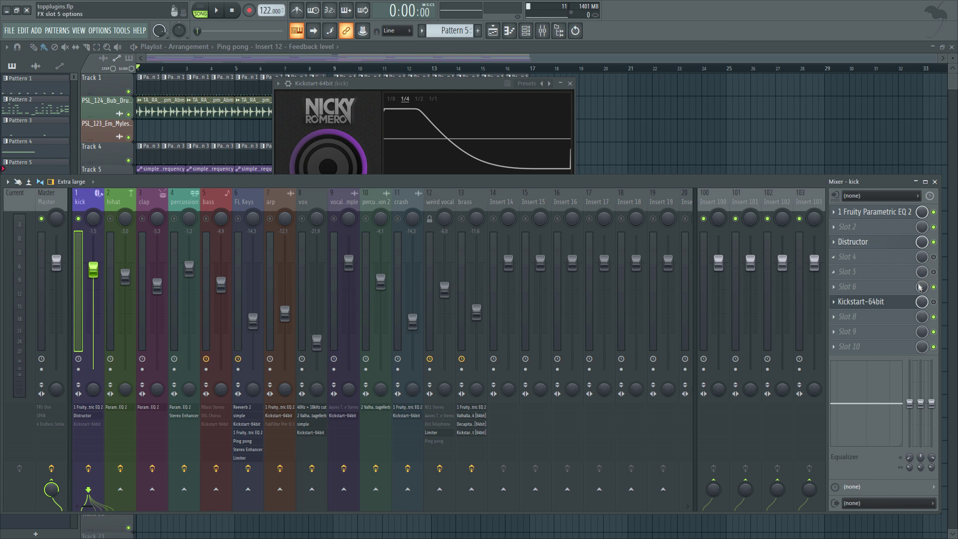
Re-enable Kickstart on the kick channel and audition it together with Distructor.
left_click(934, 302)
key("space")
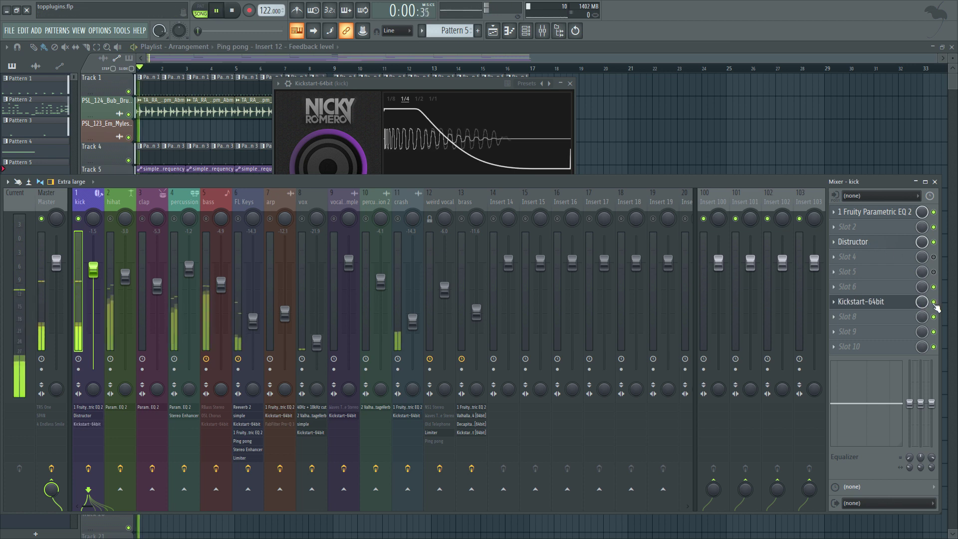
key("space")
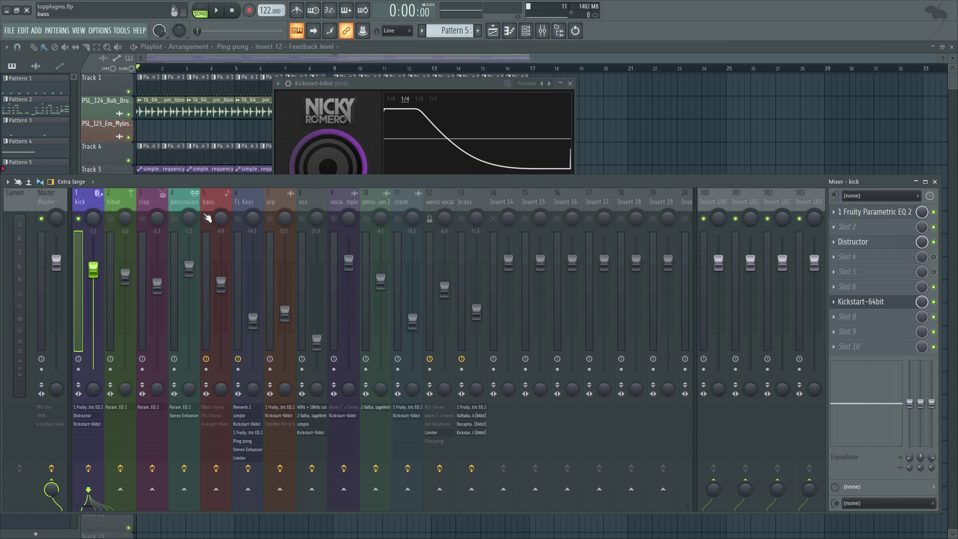
Select and unmute the bass channel, then audition it together with the kick.
left_click(205, 200)
key("space")
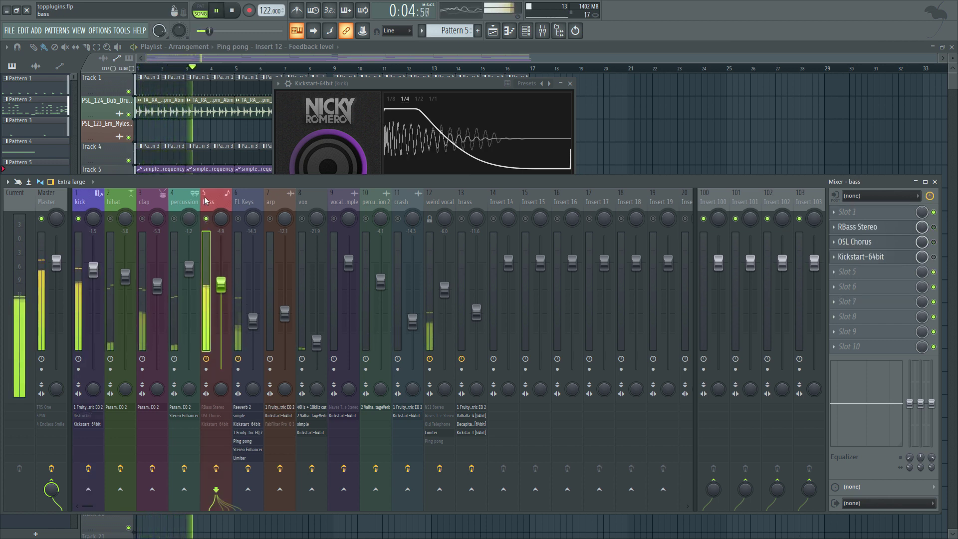
key("space")
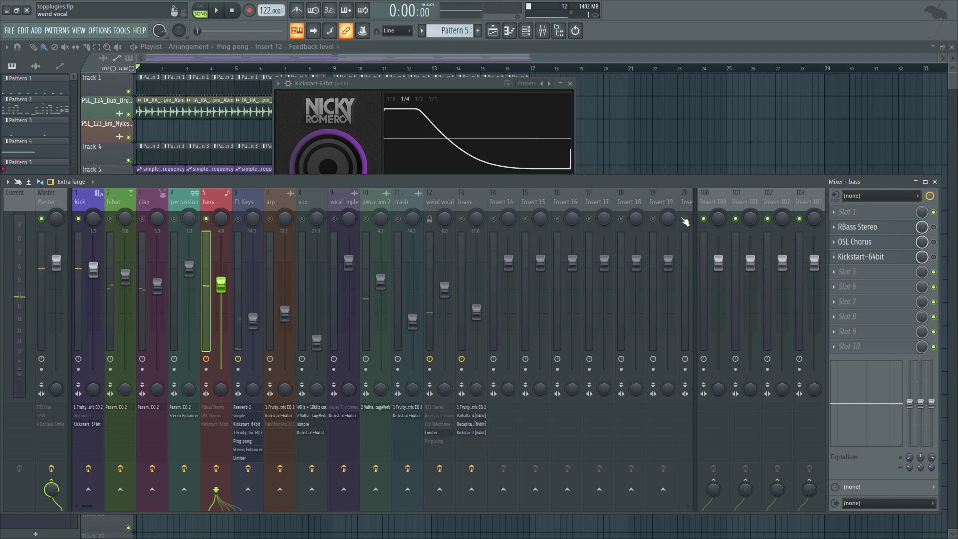
Open and enable Kickstart on the bass channel, and audition its sidechain effect with the kick.
left_click(875, 258)
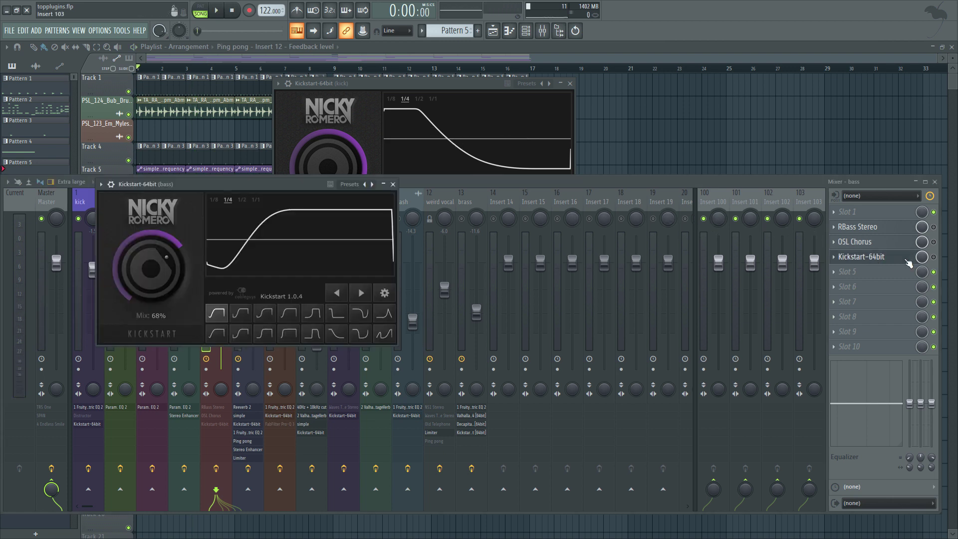
left_click(888, 258)
left_click(889, 260)
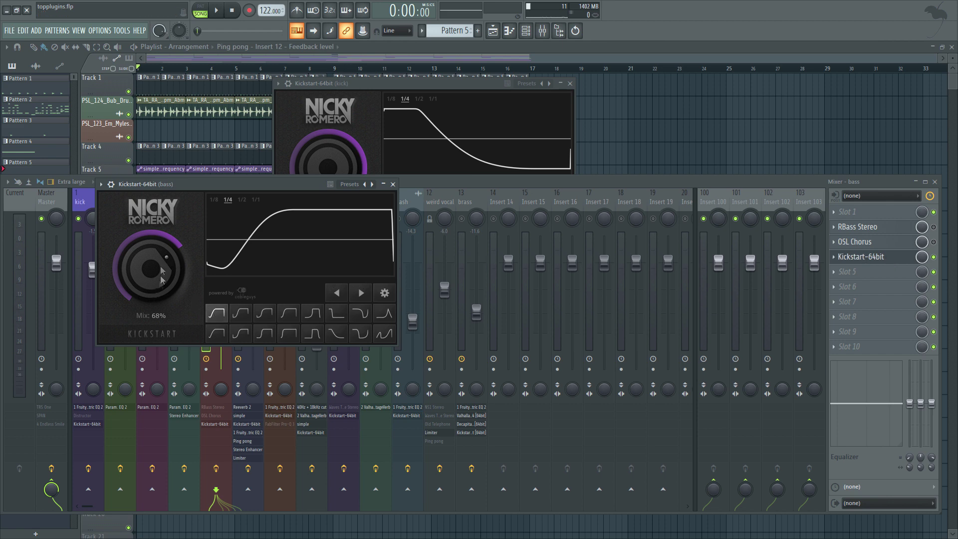
left_click_drag(297, 185, 435, 257)
key("space")
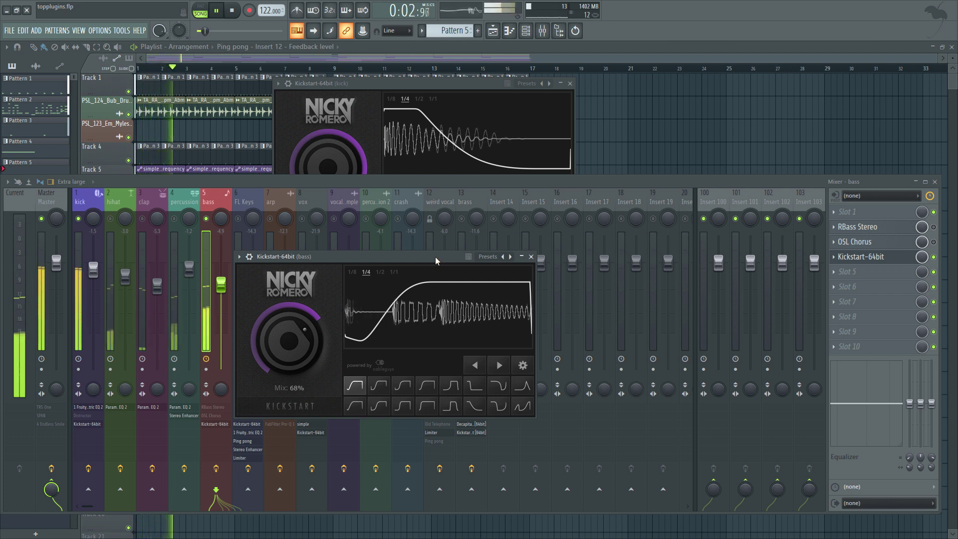
key("space")
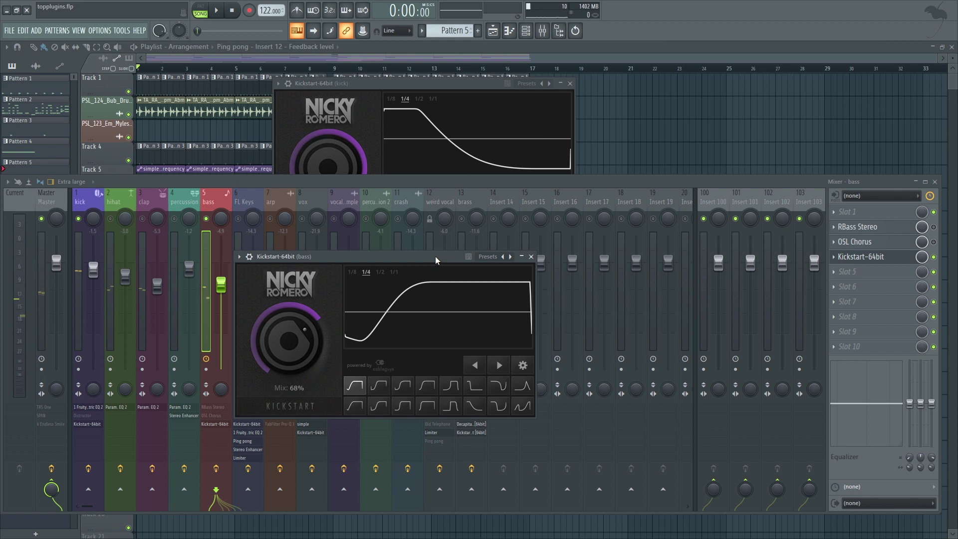
Open and enable RBass Stereo on the bass channel and load the Renaissance Bass Full reset preset.
left_click(218, 202)
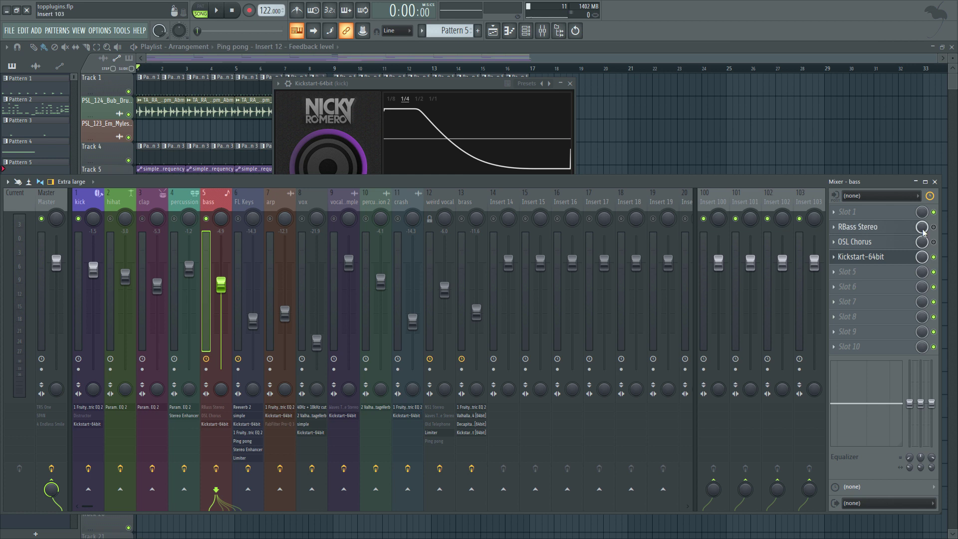
left_click(866, 227)
left_click(371, 196)
left_click(376, 238)
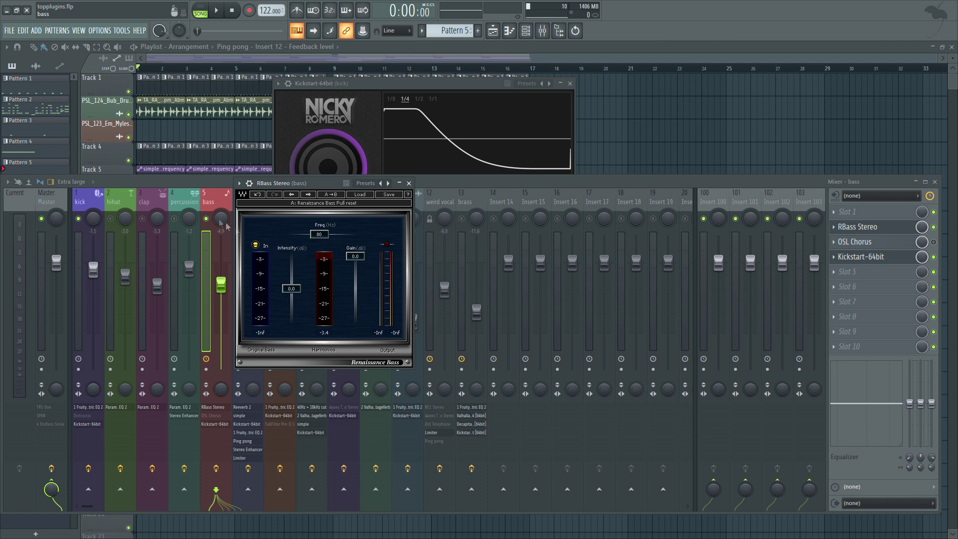
Set RBass frequency to 39 Hz and intensity to -4.0 dB while auditioning the bass.
left_click_drag(292, 249, 291, 321)
key("space")
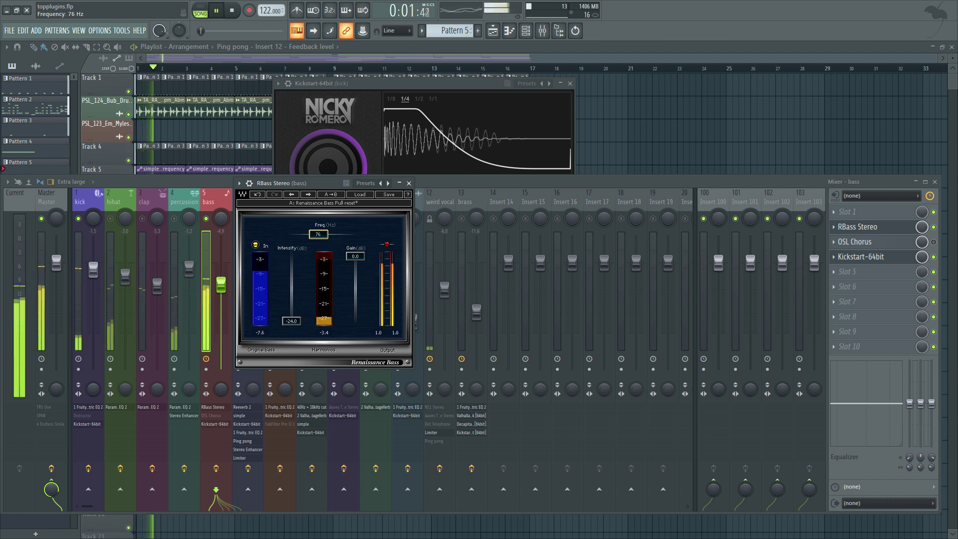
left_click_drag(321, 242, 321, 287)
left_click_drag(291, 321, 290, 294)
left_click_drag(302, 234, 301, 230)
left_click_drag(289, 292, 291, 291)
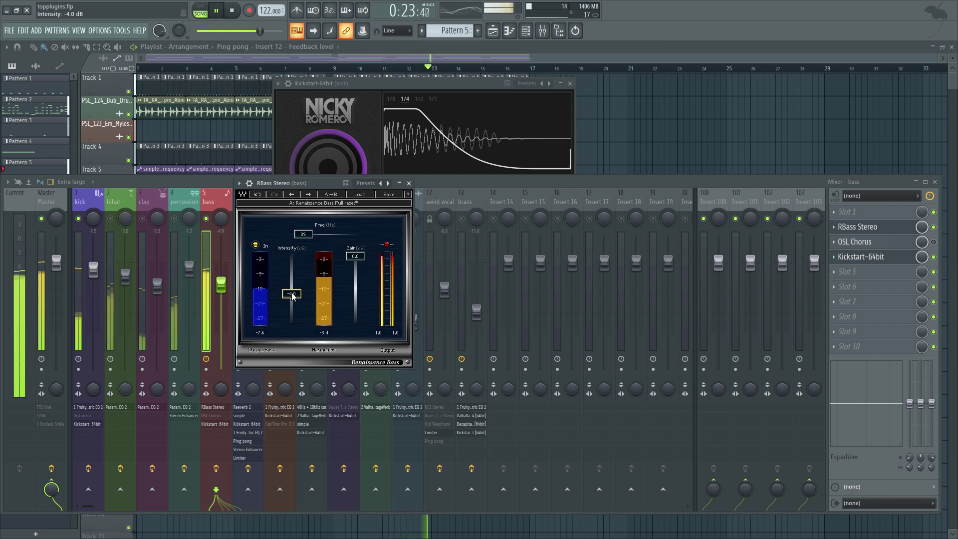
key("space")
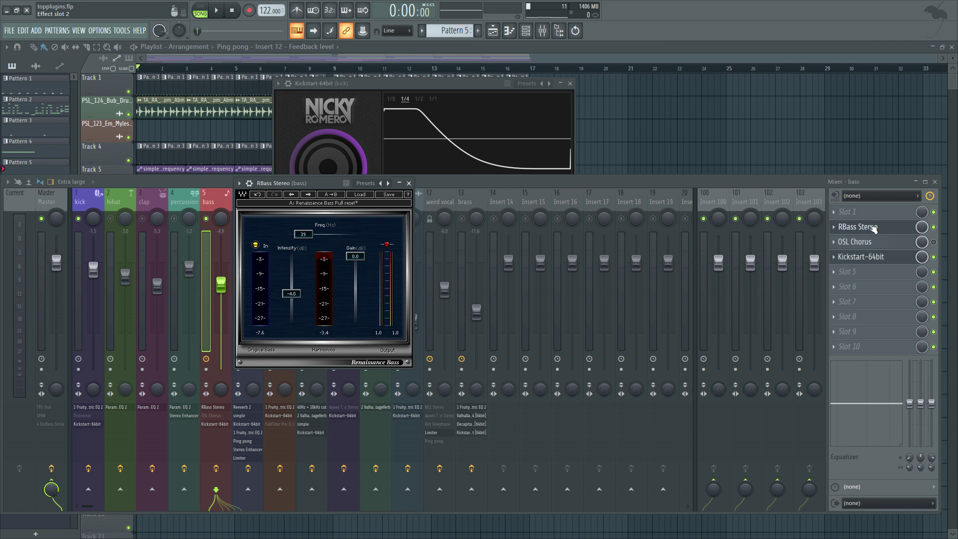
Enable OSL Chorus on the bass channel, adjust its Filter amount, and play the kick and bass.
left_click(858, 242)
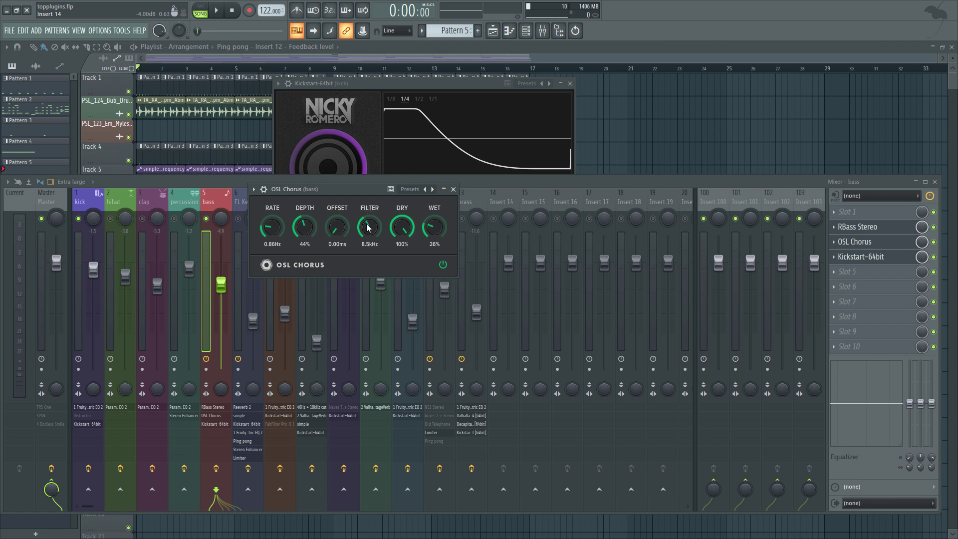
left_click_drag(370, 227, 366, 245)
left_click_drag(371, 227, 379, 166)
left_click(934, 243)
key("space")
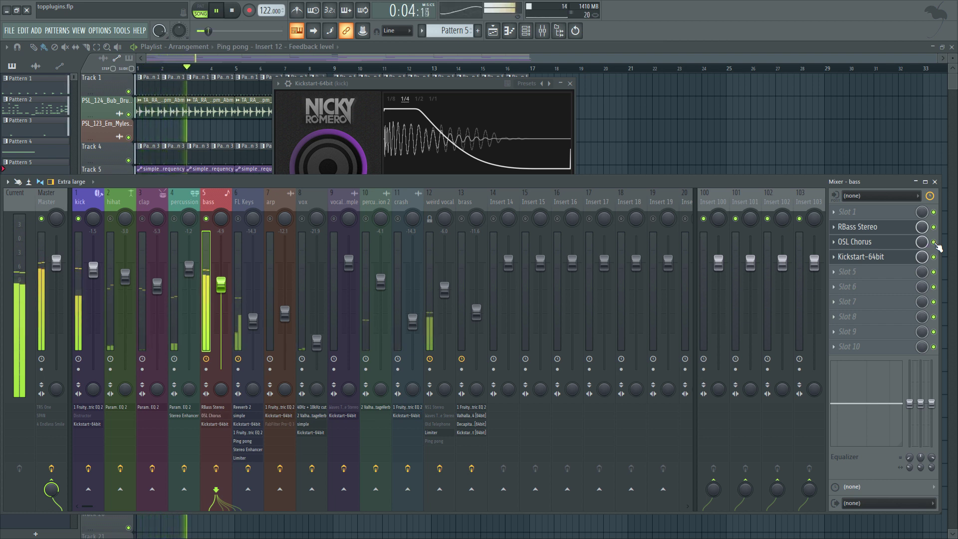
Open OSL Chorus on the bass channel, replay the song, and lower the bass volume to about -7.4 dB during playback.
left_click(904, 244)
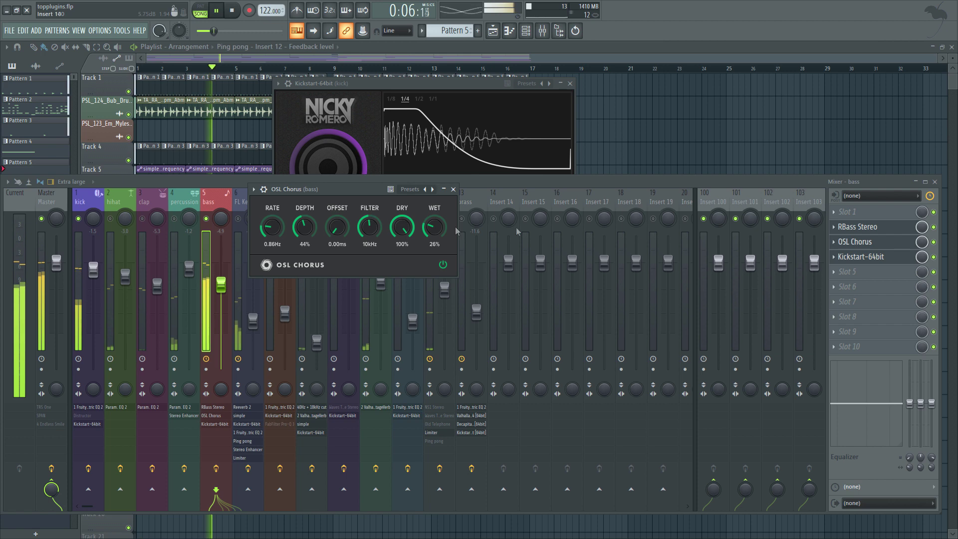
left_click_drag(354, 200, 369, 313)
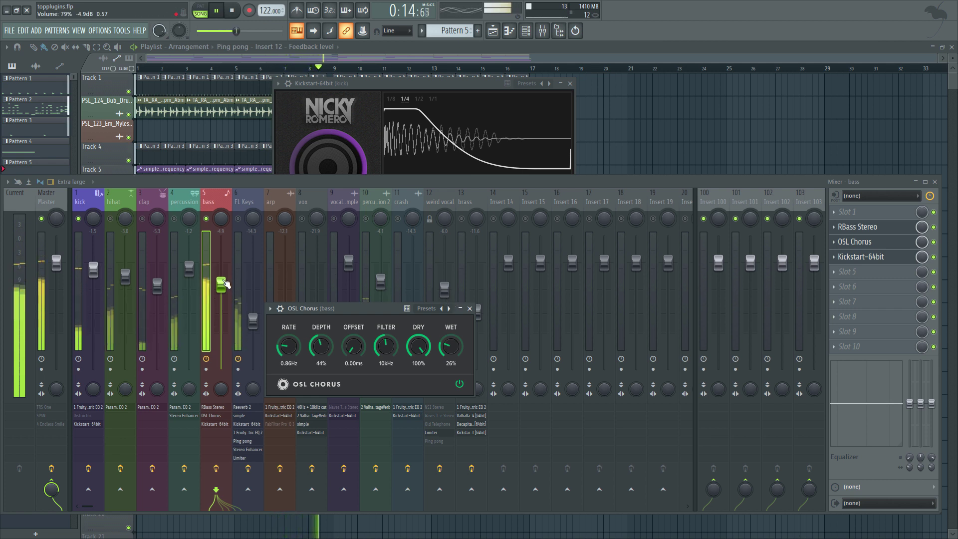
key("space")
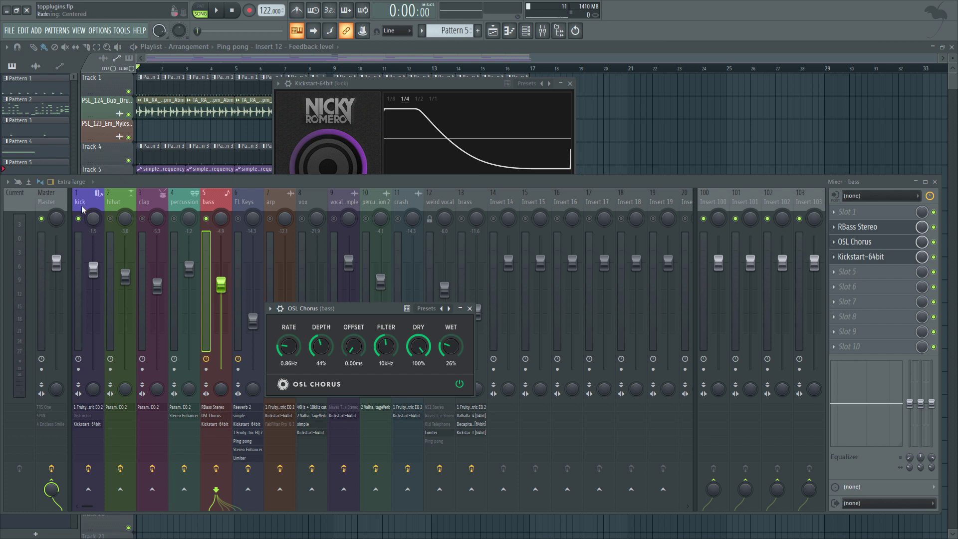
key("space")
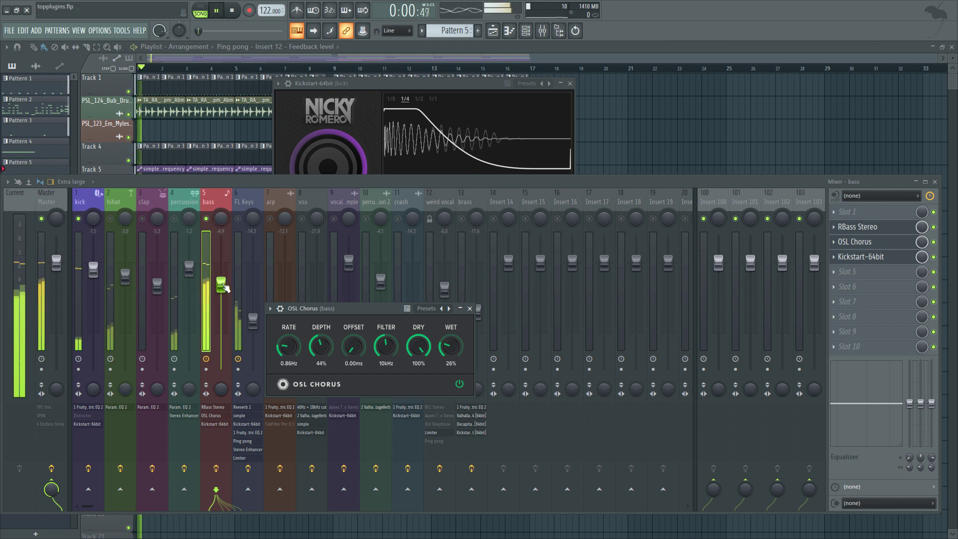
left_click_drag(223, 281, 225, 298)
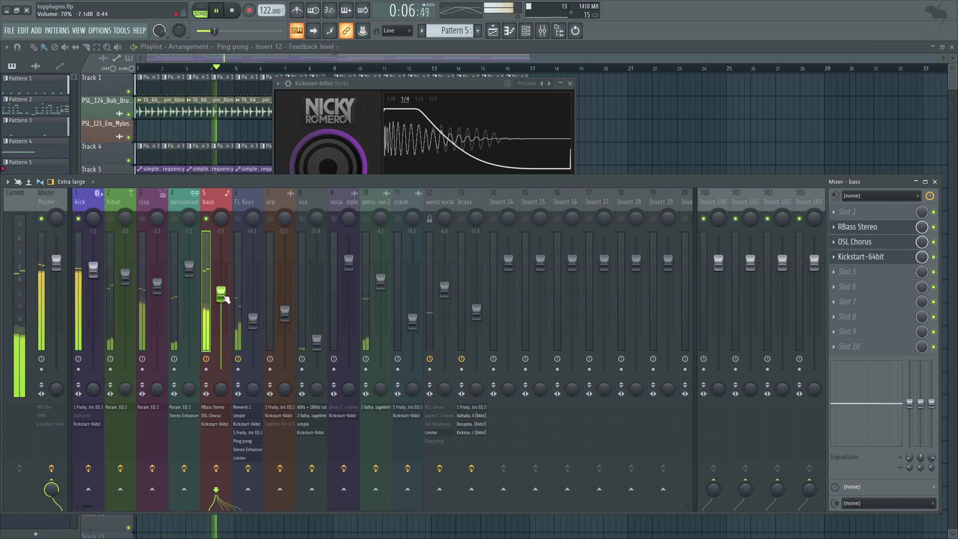
left_click_drag(225, 298, 227, 301)
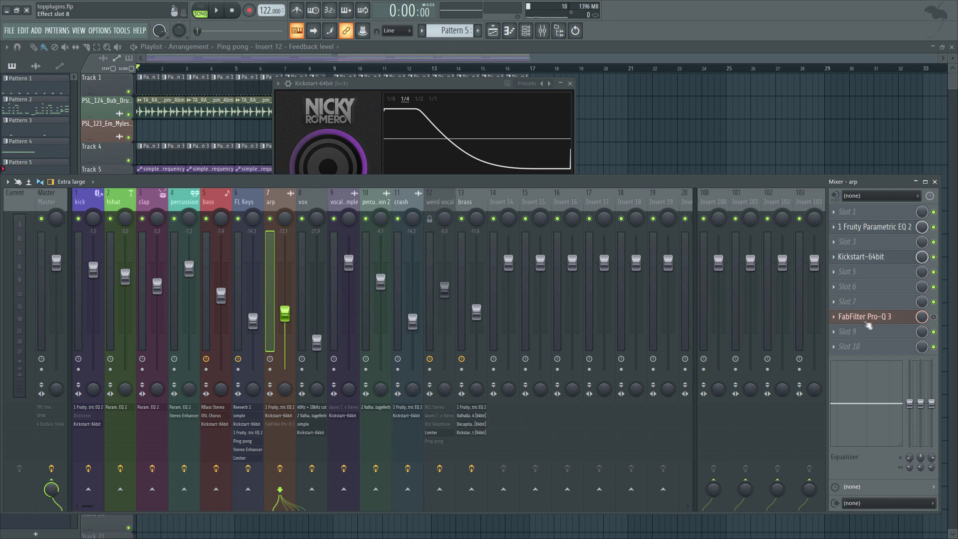
Open FabFilter Pro-Q 3 on the arp channel, enable the effect, and close its window.
left_click(855, 323)
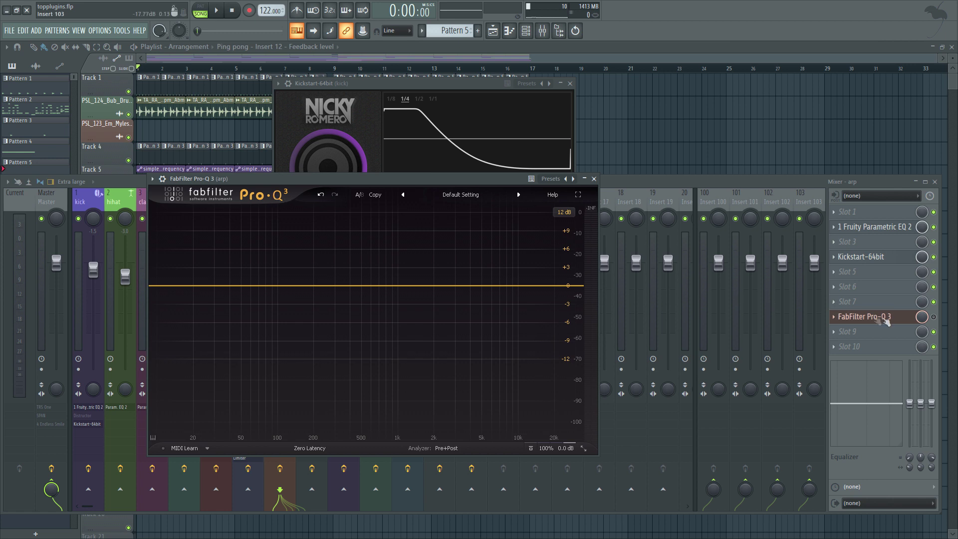
left_click(896, 322)
left_click(897, 322)
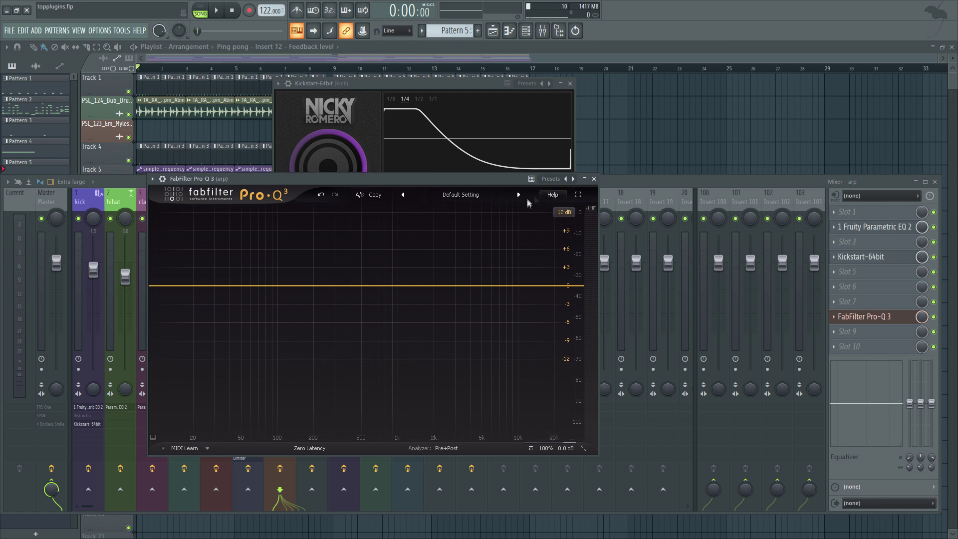
left_click(614, 187)
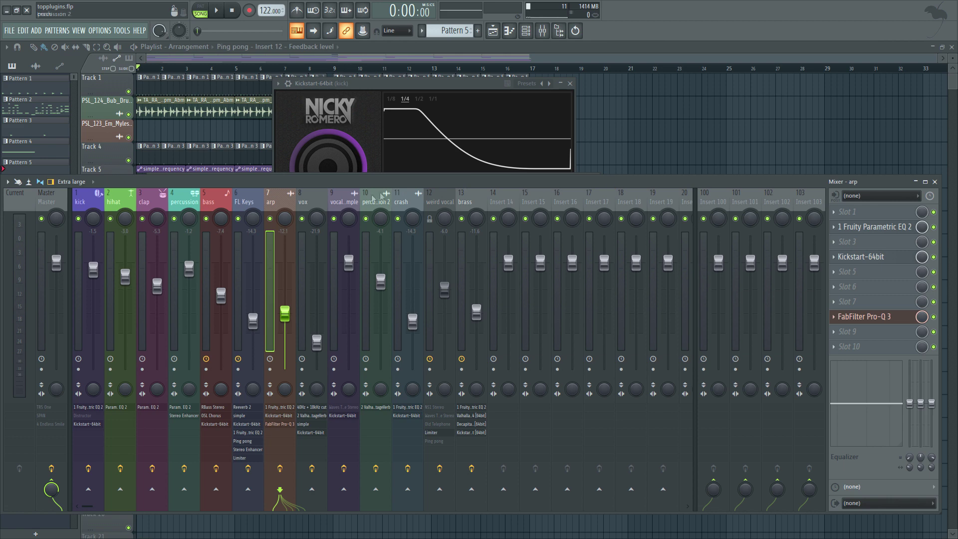
Play the song from bar 9, where the arp clip starts, and watch the arp level in the mixer.
left_click(665, 126)
left_click(335, 68)
key("space")
left_click(544, 31)
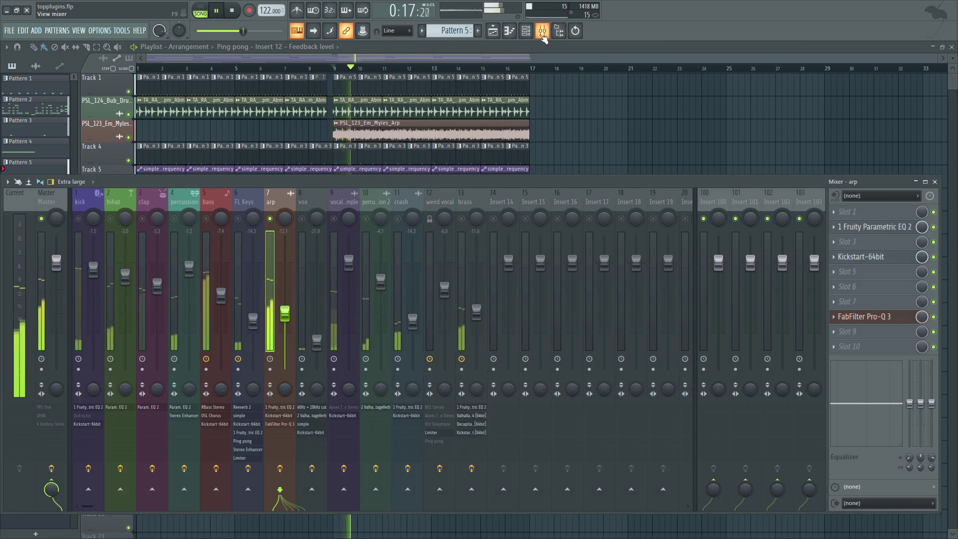
key("space")
Open Fruity Parametric EQ 2 on the arp channel and play the arp through its mid-range boost.
left_click(852, 227)
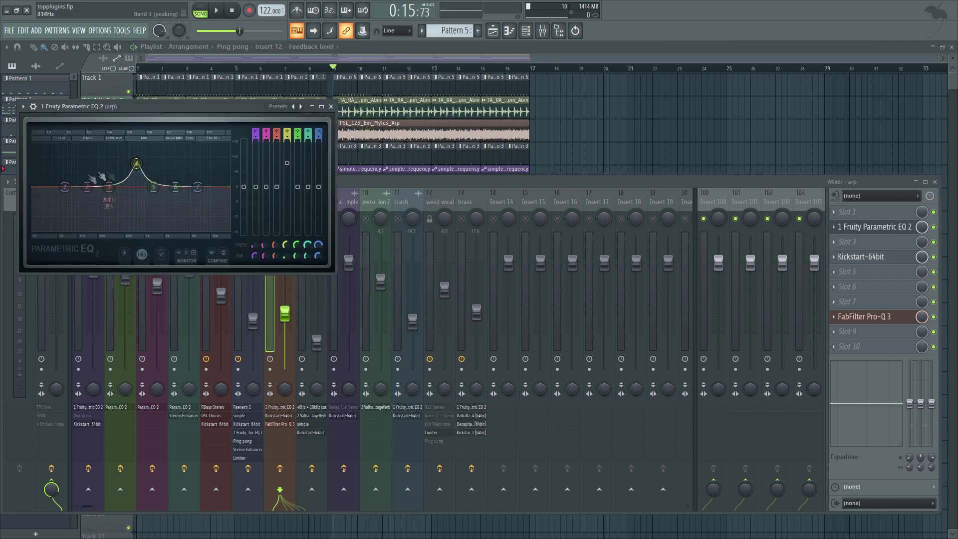
key("space")
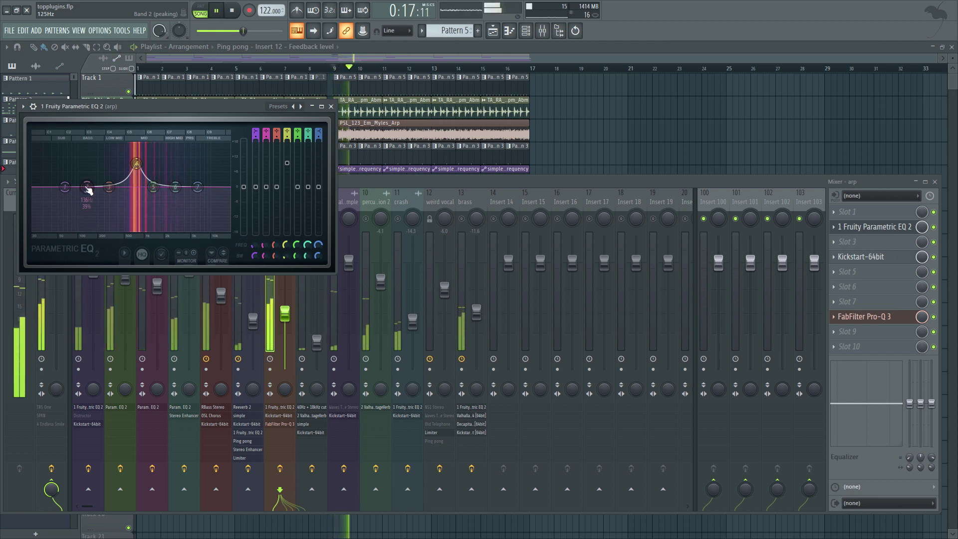
key("space")
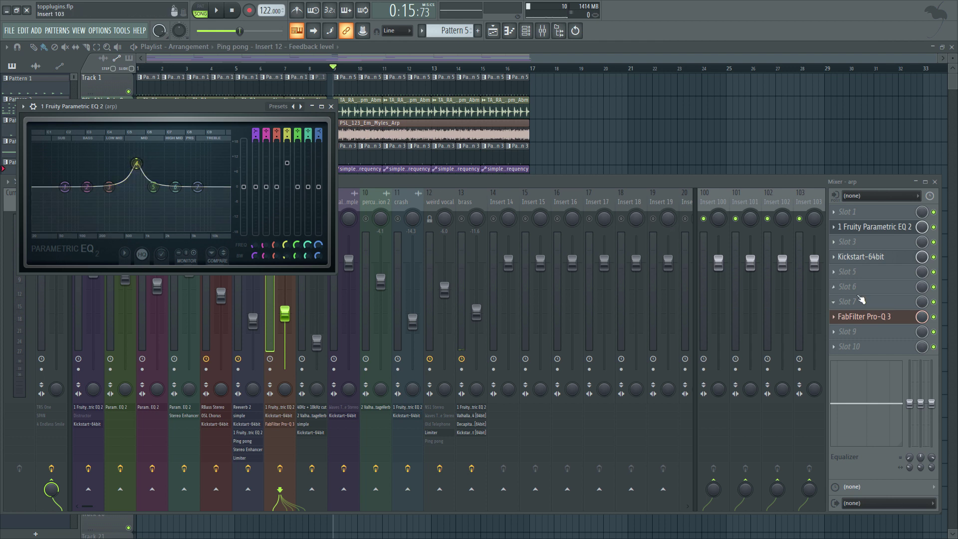
Play the arp through Pro-Q 3 and pull down its spectrum peaks near 2.1 kHz, 705 Hz and 830 Hz.
left_click(864, 316)
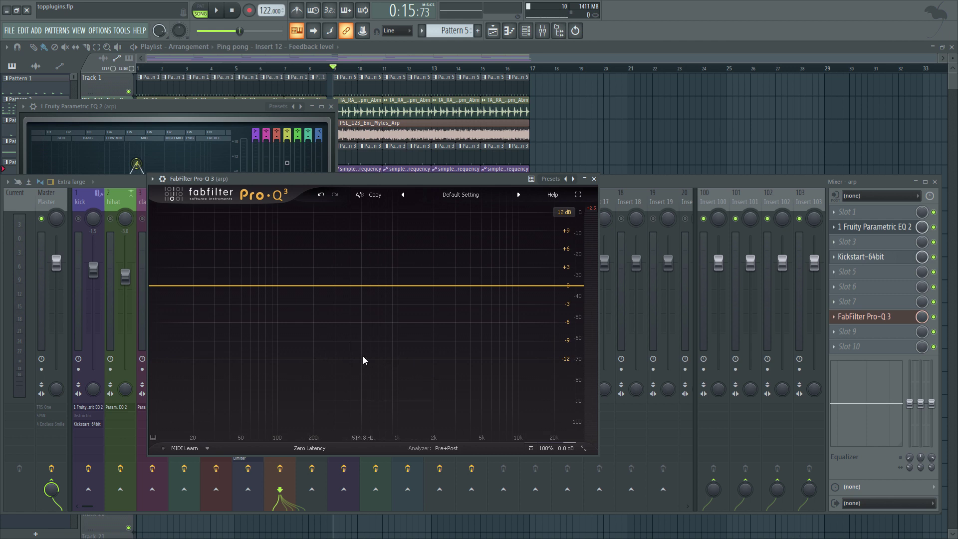
key("space")
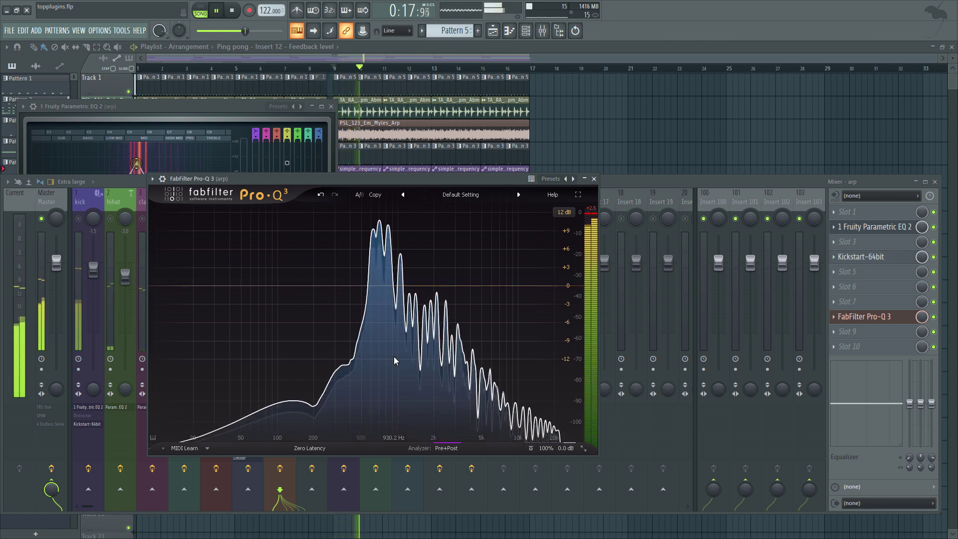
key("space")
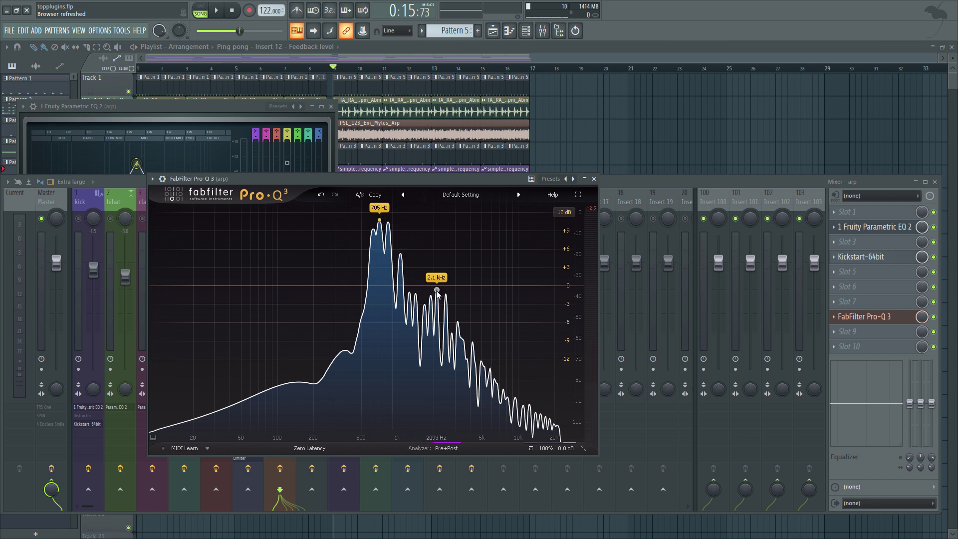
left_click_drag(436, 289, 445, 295)
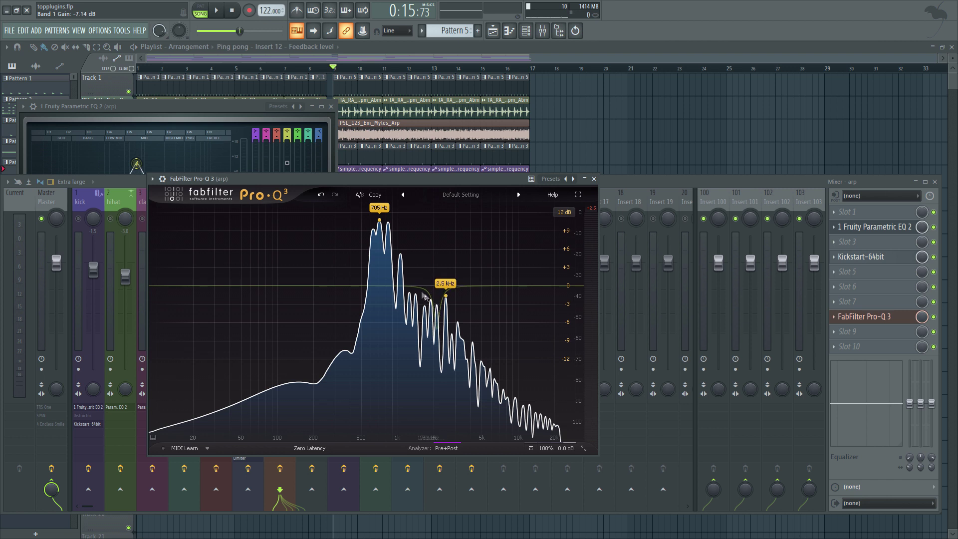
left_click_drag(380, 224, 380, 240)
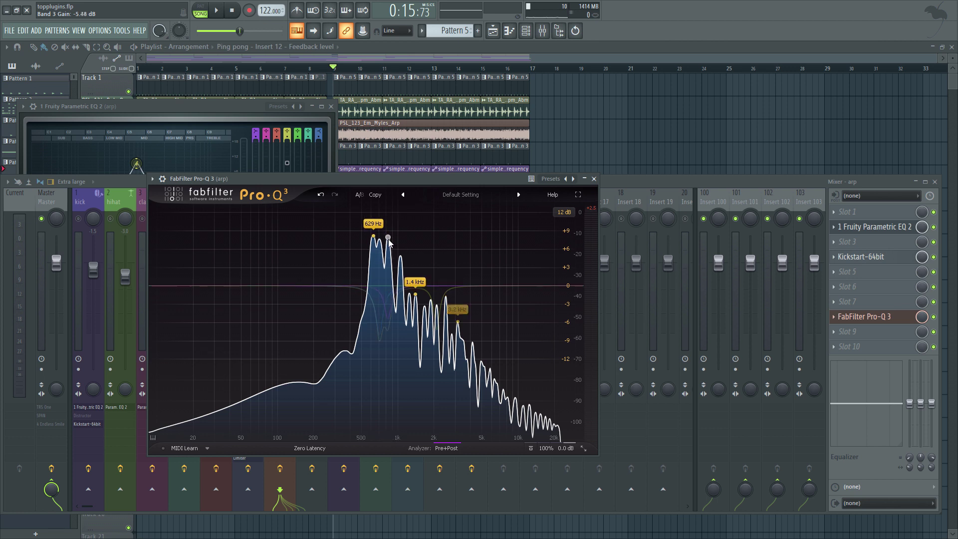
left_click_drag(388, 228, 388, 321)
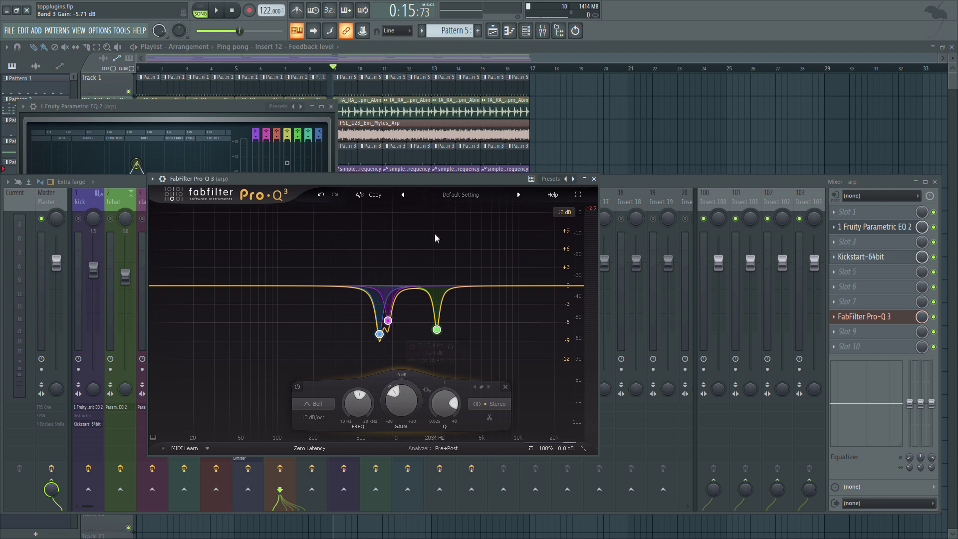
Reset the three EQ bands' gain to 0 dB and set their dynamic range to about -4.88 dB, auditioning the arp.
left_click(397, 396, "ctrl")
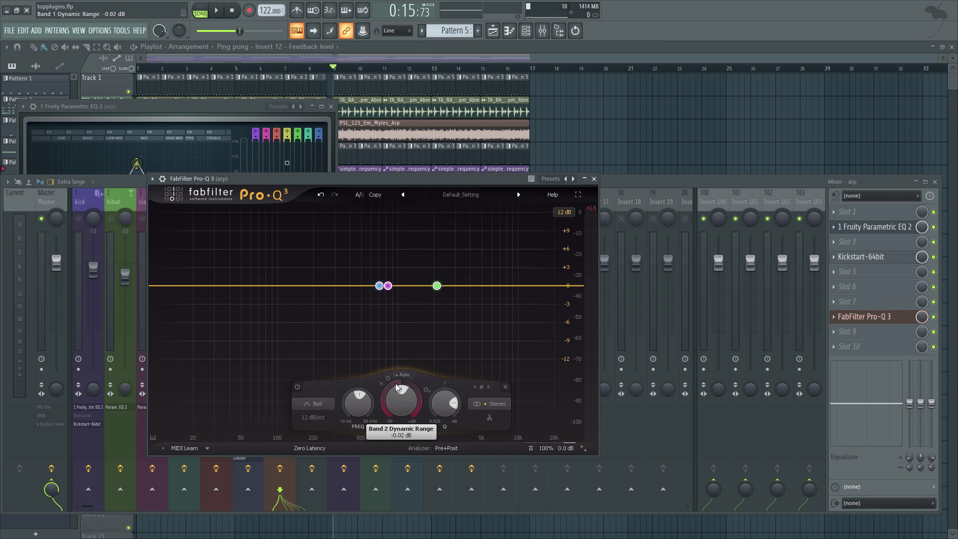
left_click_drag(385, 401, 359, 456)
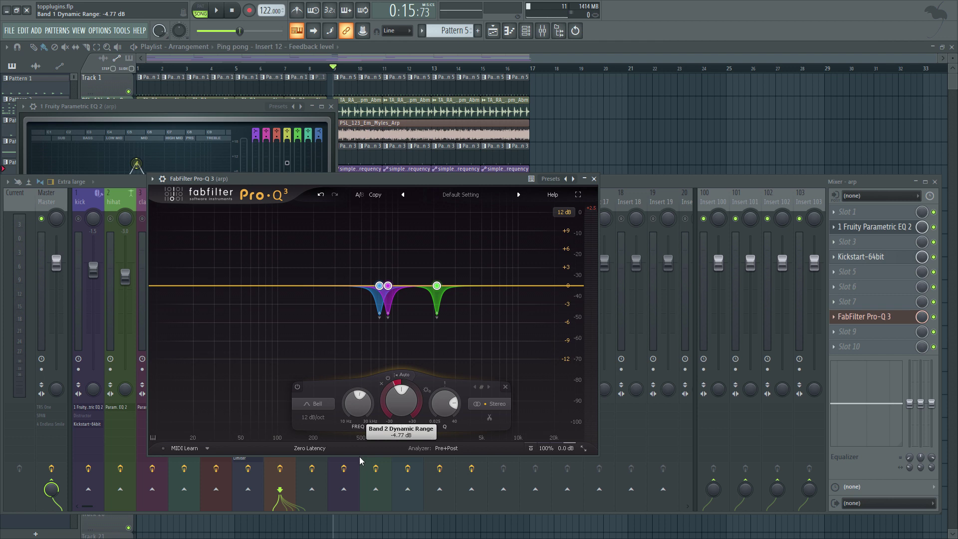
key("space")
mouse_move(390, 387)
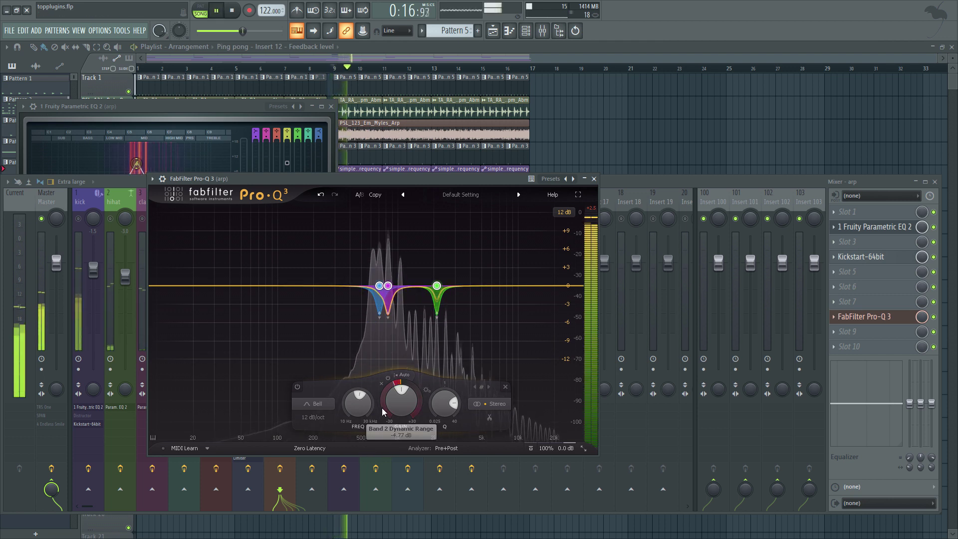
left_click(392, 384)
key("space")
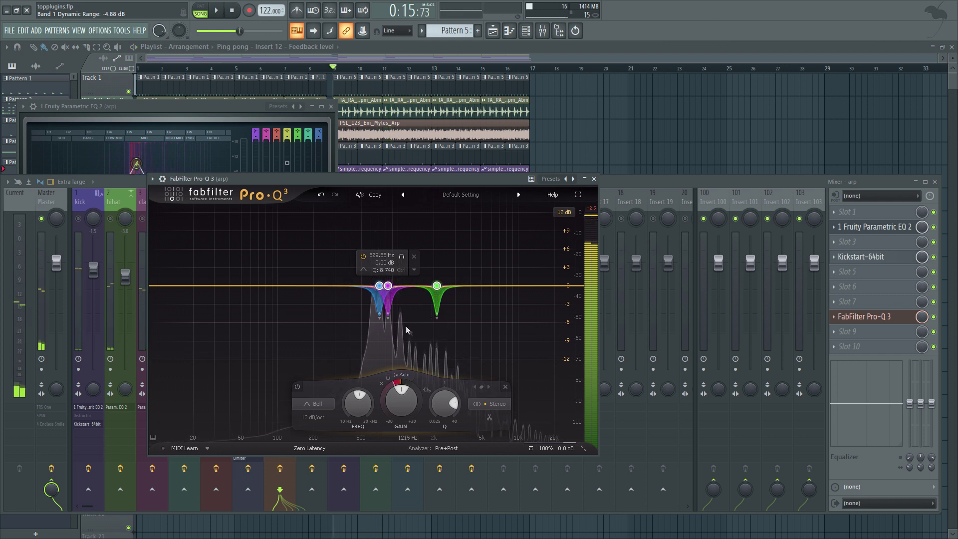
Deepen the dynamic cut of the band at about 830 Hz, audition the arp, and close Pro-Q 3.
left_click(389, 287)
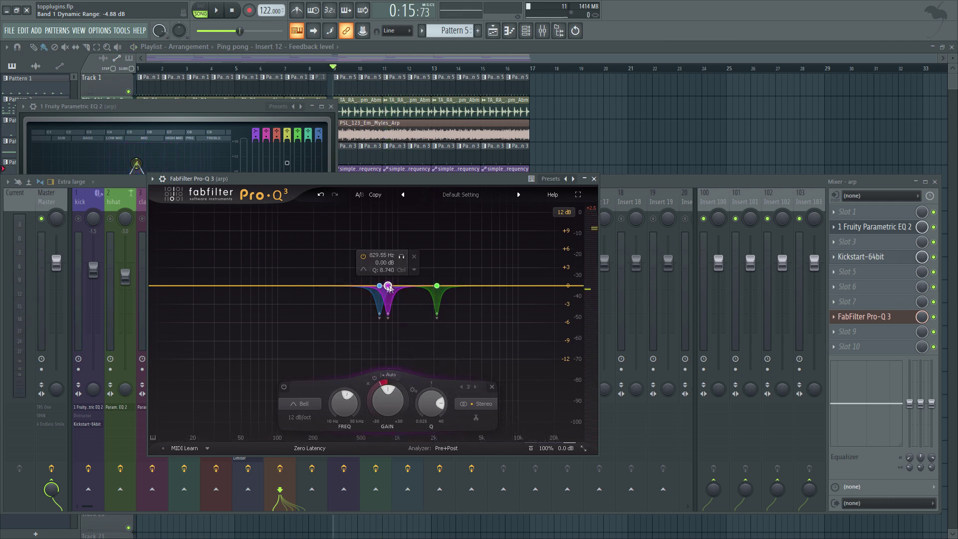
mouse_move(378, 391)
left_click_drag(380, 385, 369, 408)
key("space")
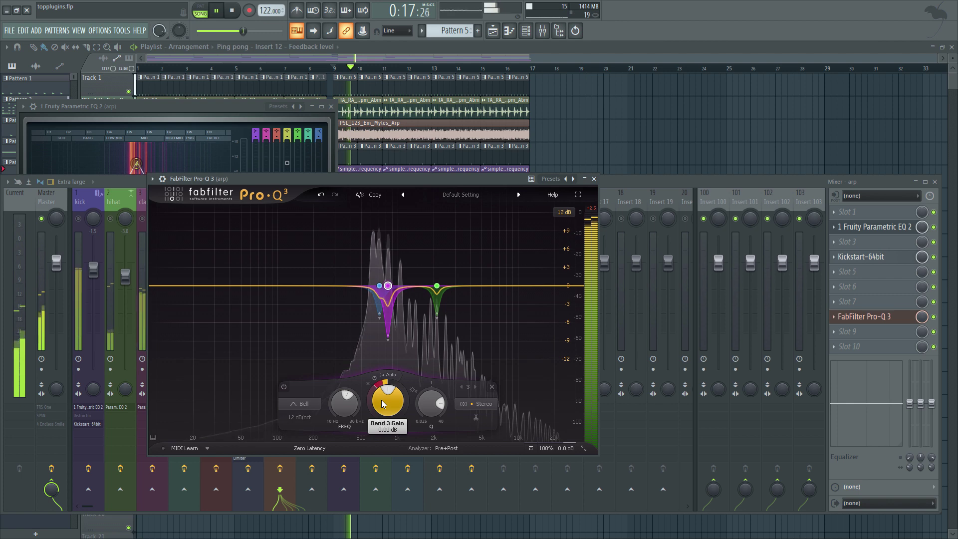
key("space")
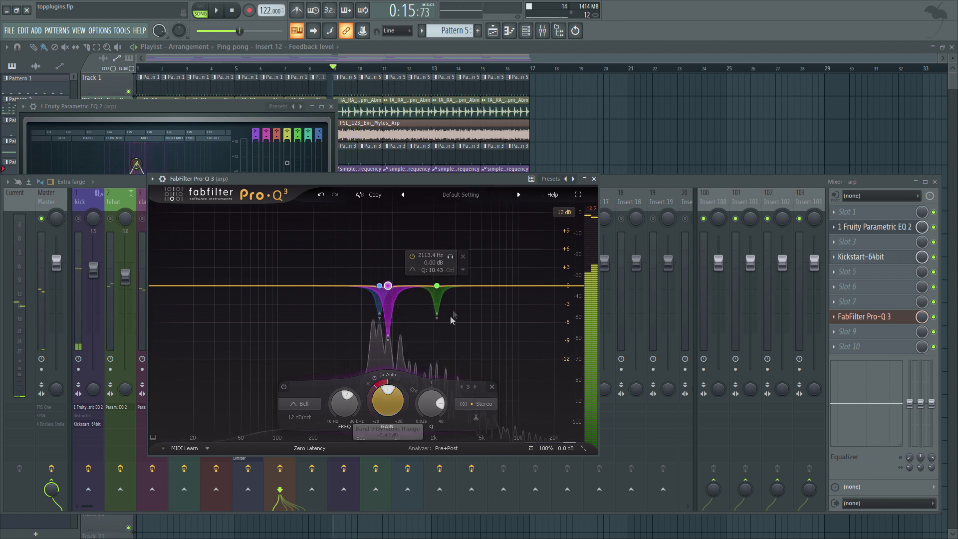
left_click(594, 180)
Open Waves Tune Real-Time on the vocal sample channel to view its pitch correction settings, and return to the playlist.
left_click(348, 199)
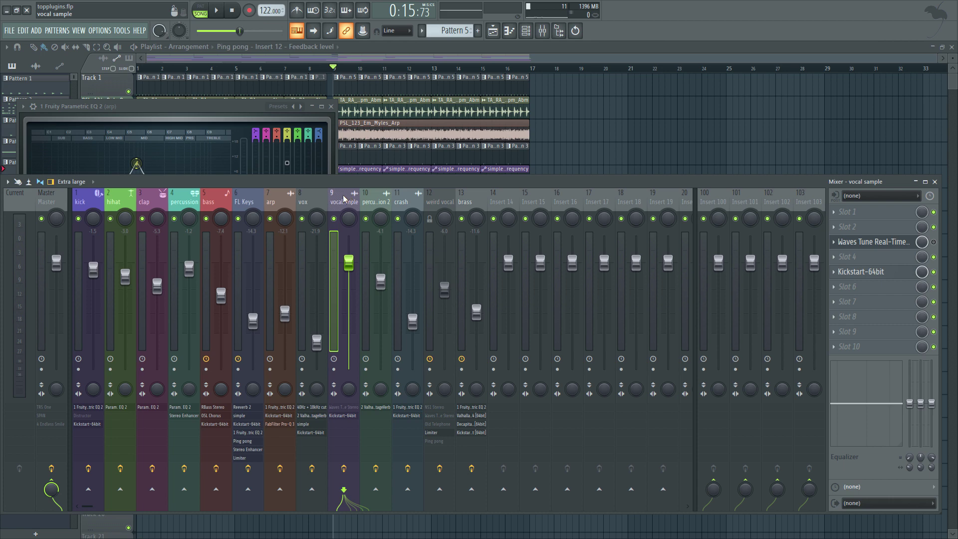
left_click(878, 243)
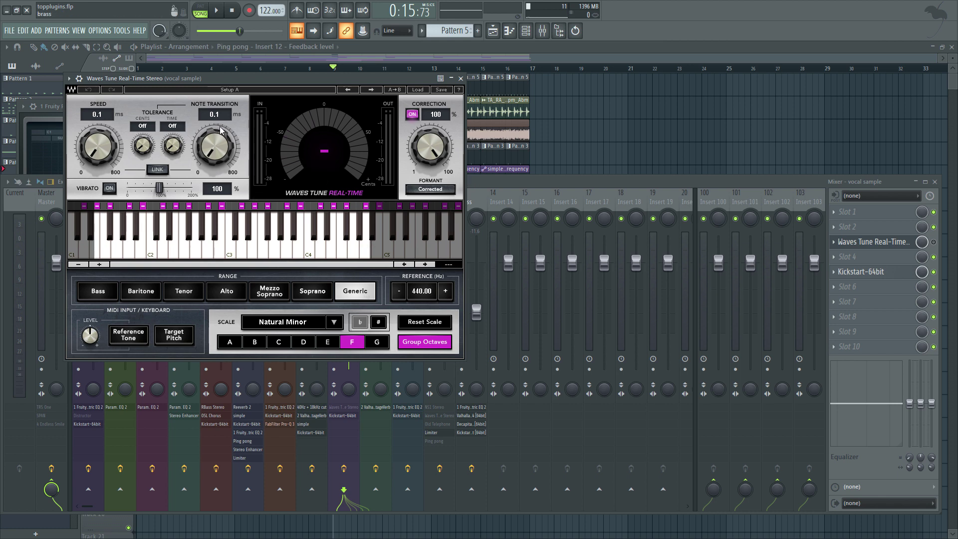
left_click(619, 164)
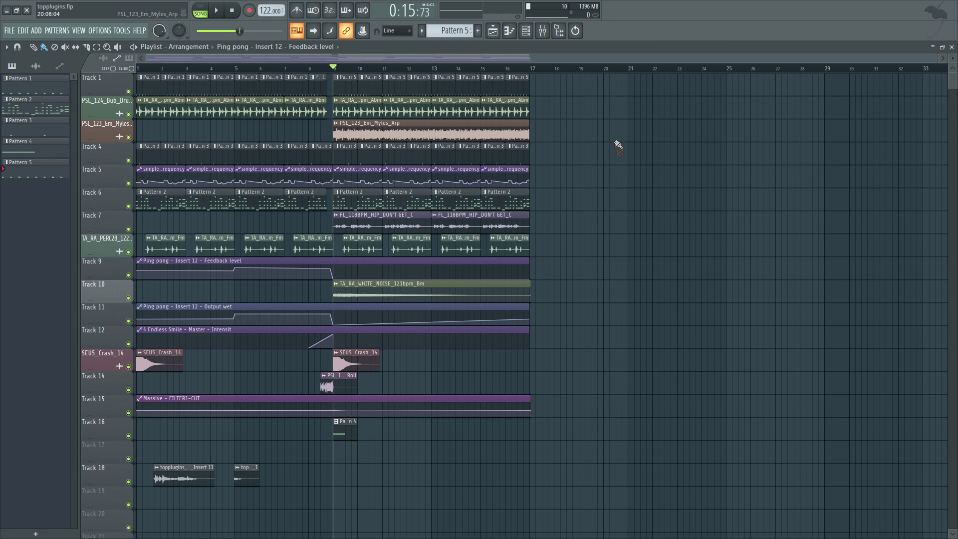
Solo the vocal sample on Track 7 and play it from bar 9.
scroll(365, 224, "up", 6)
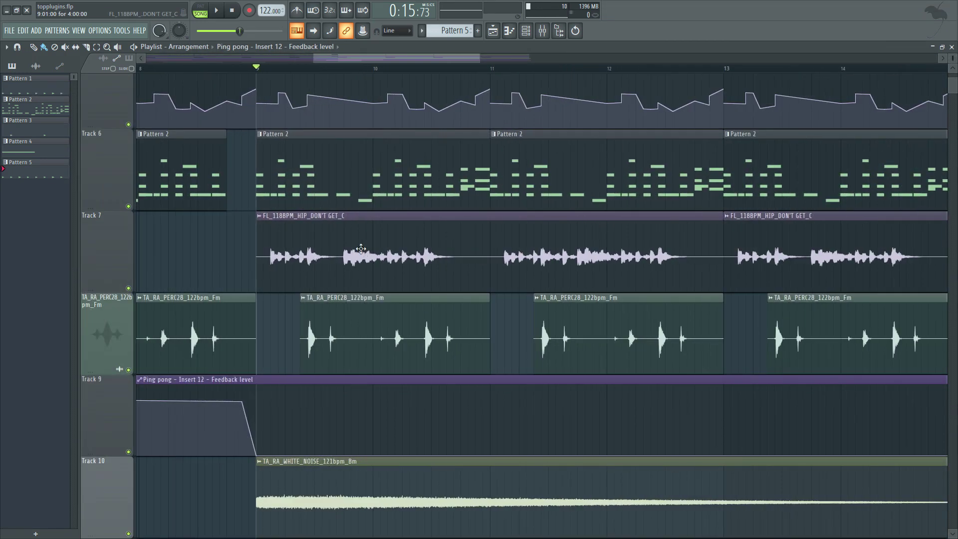
right_click(131, 288)
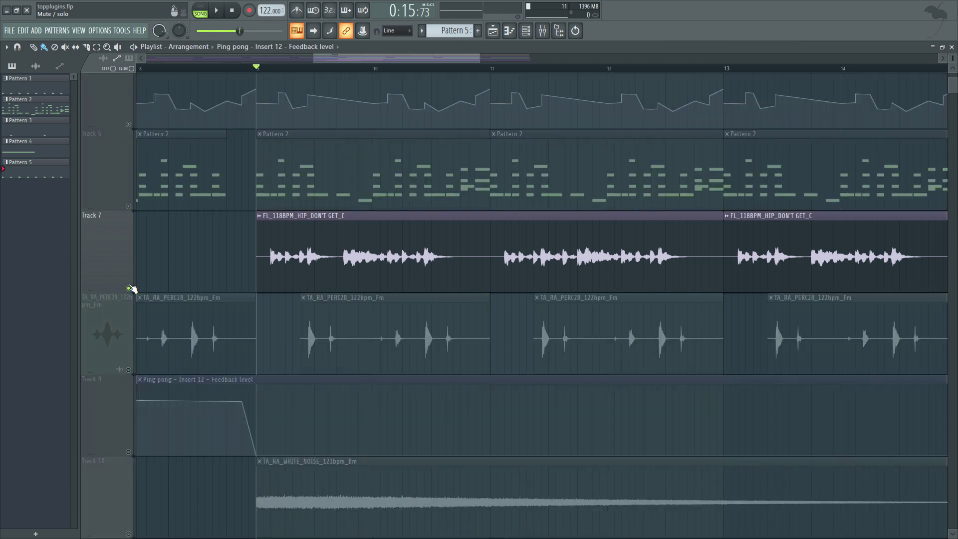
left_click(543, 31)
key("space")
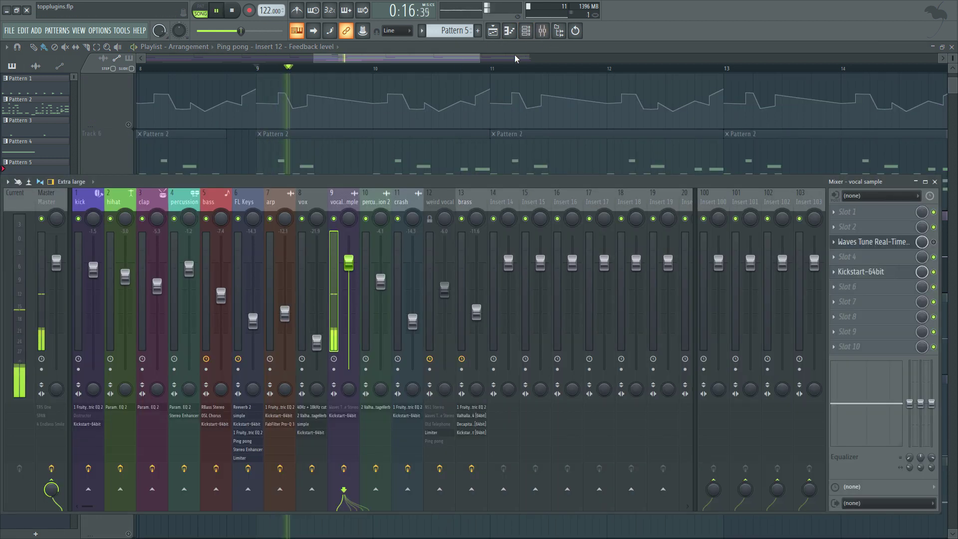
left_click(542, 31)
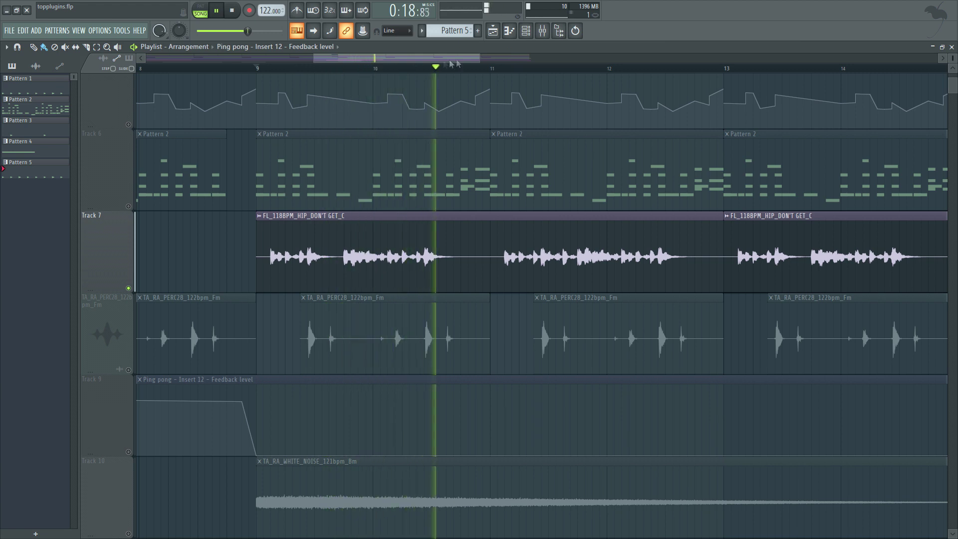
key("space")
Select the vocal phrase from late bar 9 to the middle of bar 10 on the timeline and loop its playback.
left_click_drag(344, 70, 432, 69)
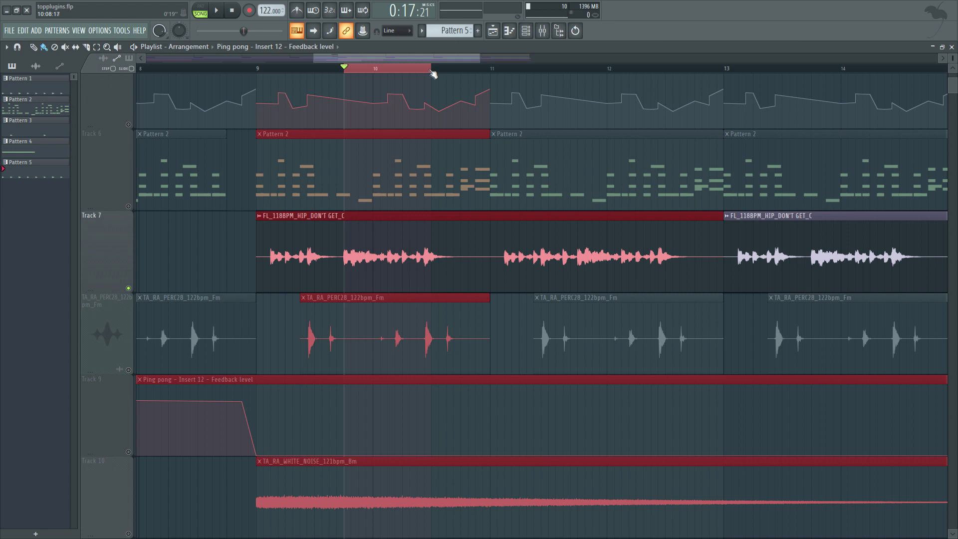
key("space")
key("space")
key("space")
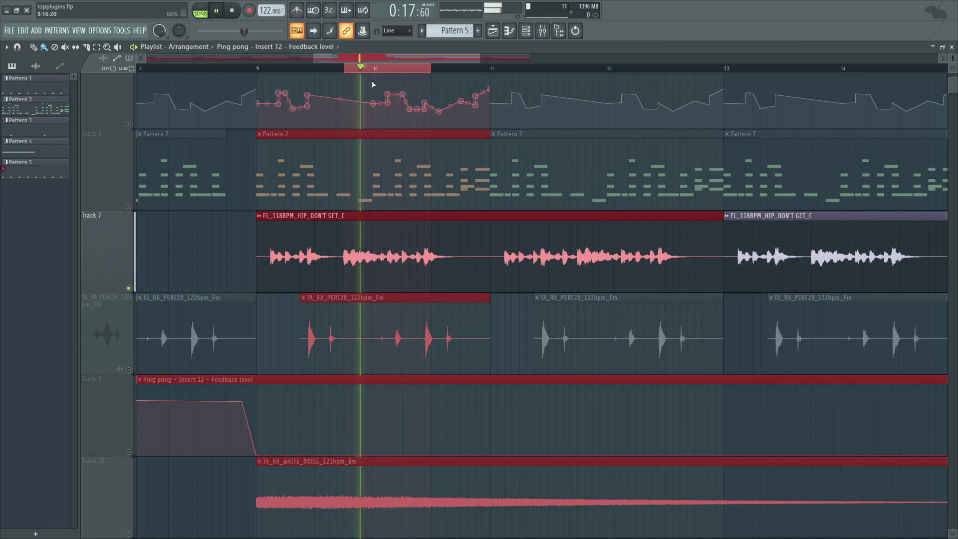
Stop playback and view the Waves Tune Real-Time settings on the vocal sample channel, closing the plugin at the end.
key("space")
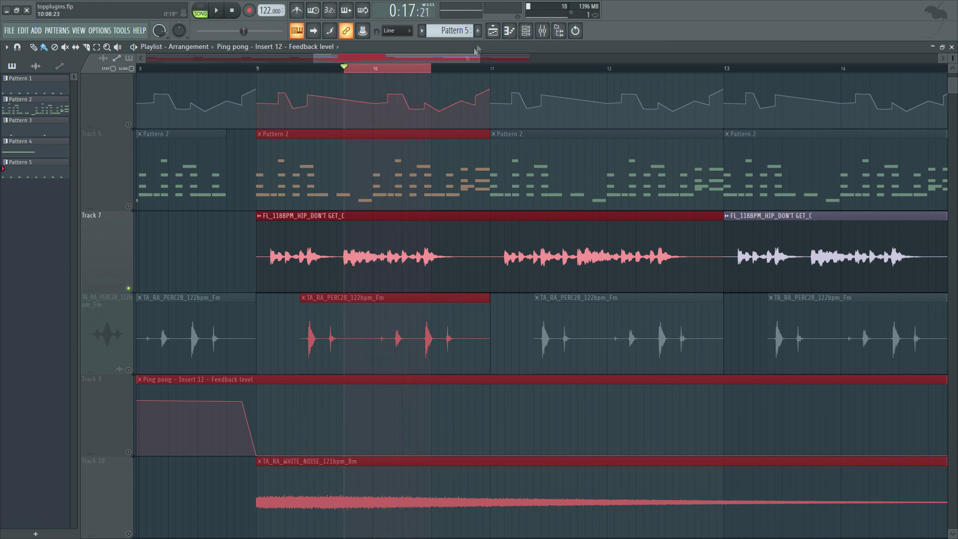
left_click(542, 30)
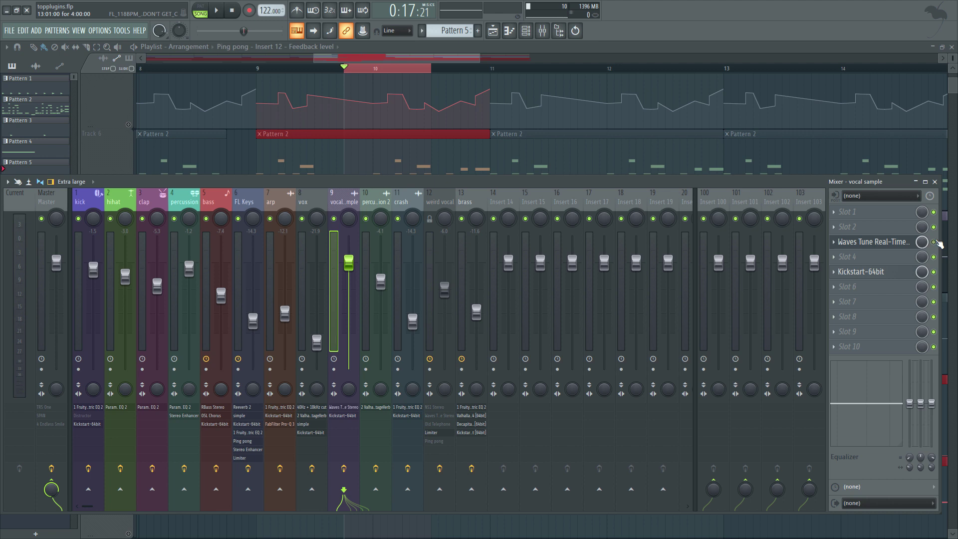
left_click(883, 244)
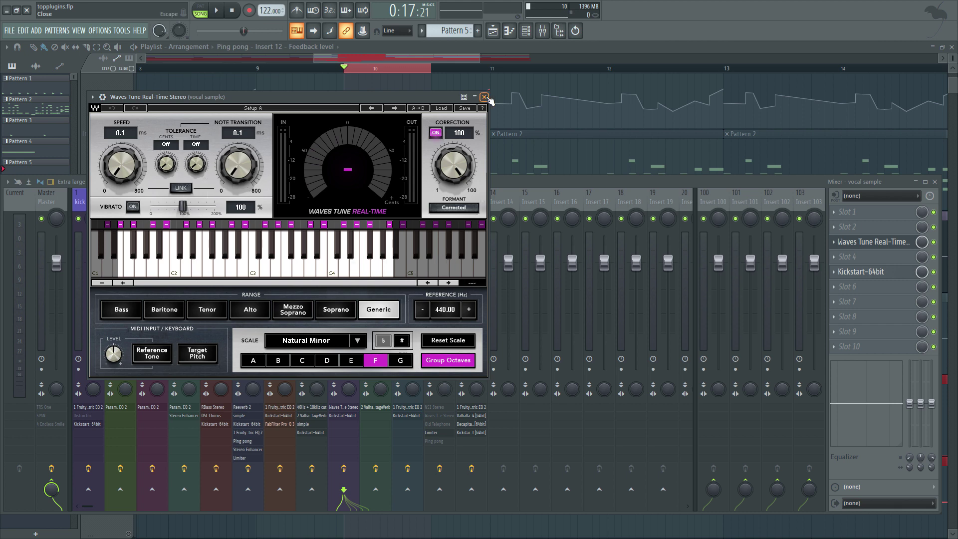
left_click(483, 97)
Loop the soloed vocal phrase and compare its sound with Waves Tune Real-Time bypassed and re-enabled on the vocal sample channel.
key("space")
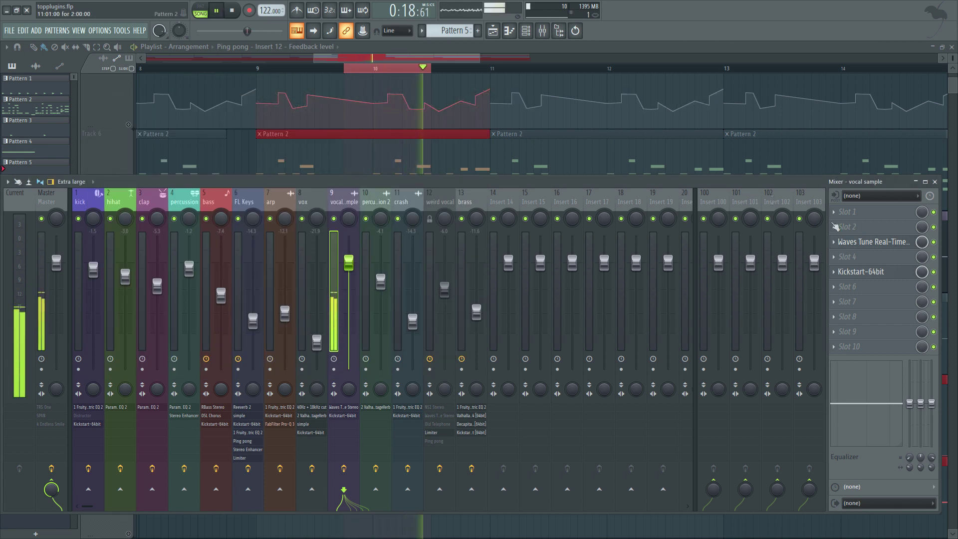
left_click(375, 70)
left_click(353, 69)
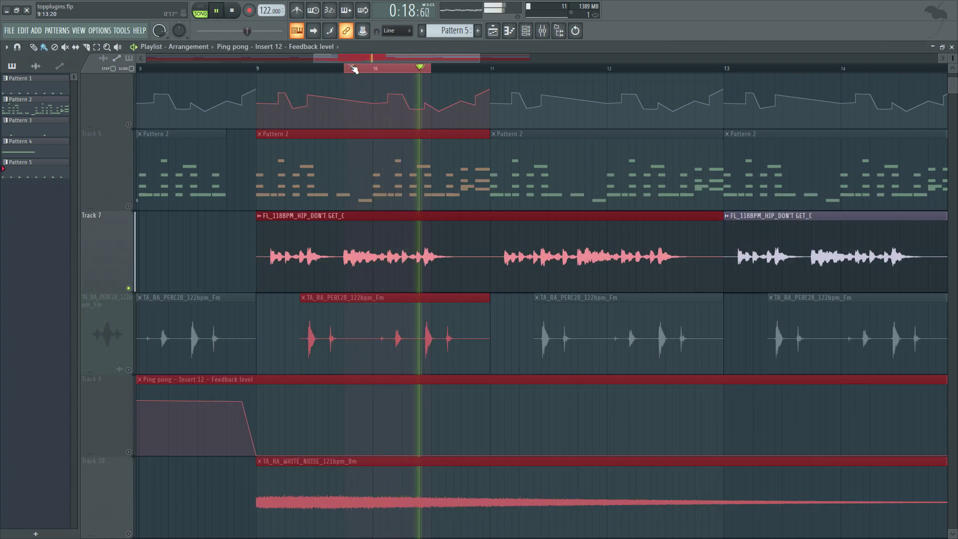
left_click(543, 31)
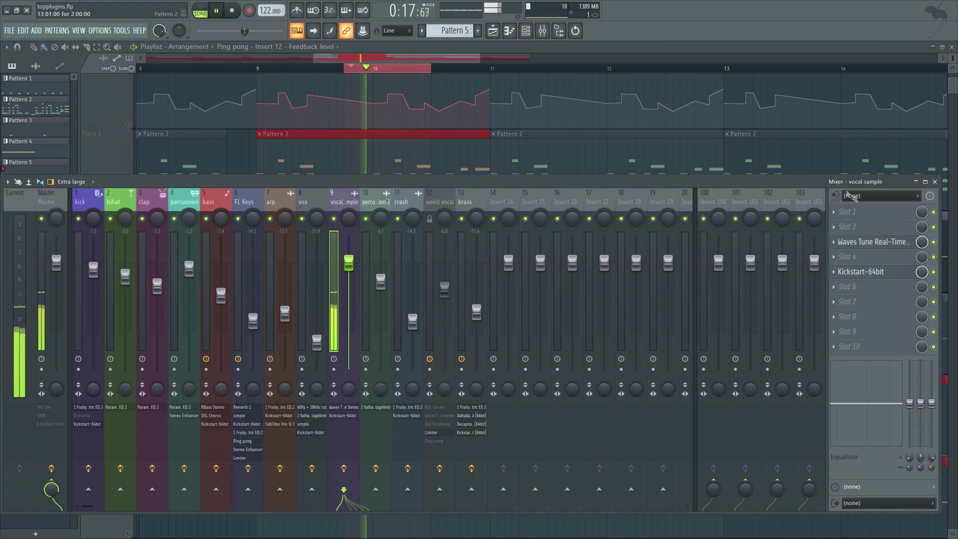
left_click(933, 242)
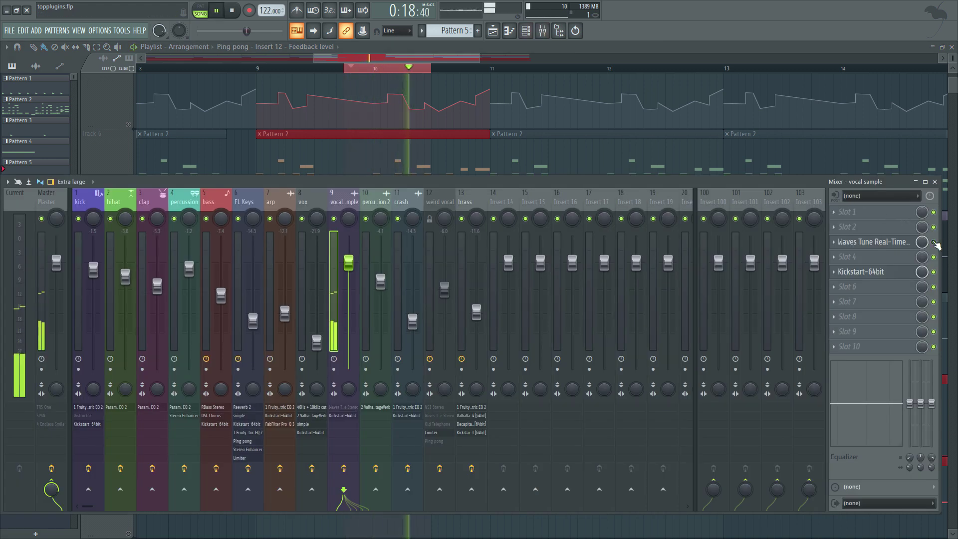
left_click(934, 242)
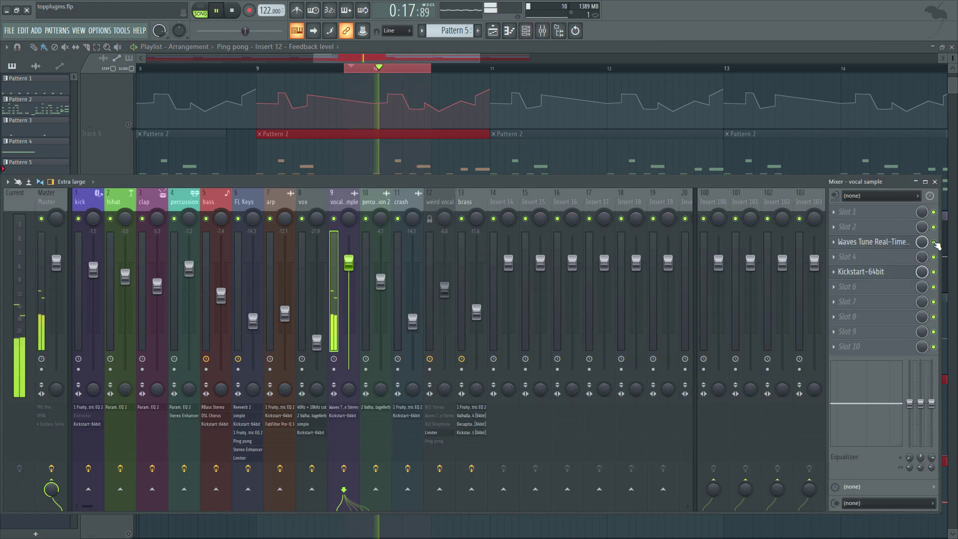
left_click(873, 242)
key("space")
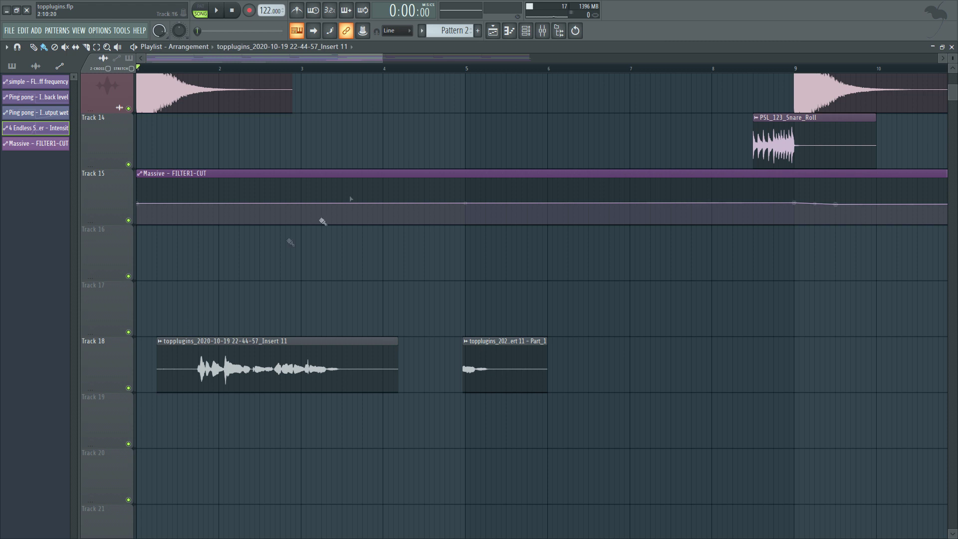
Solo the weird vocal mixer channel and audition its recording on Track 18.
left_click(542, 30)
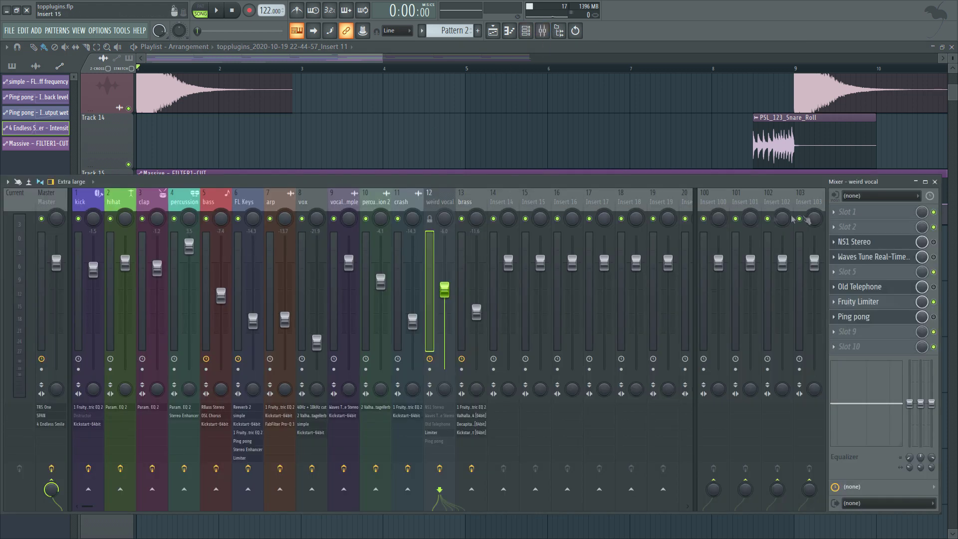
right_click(429, 218)
key("space")
key("F9")
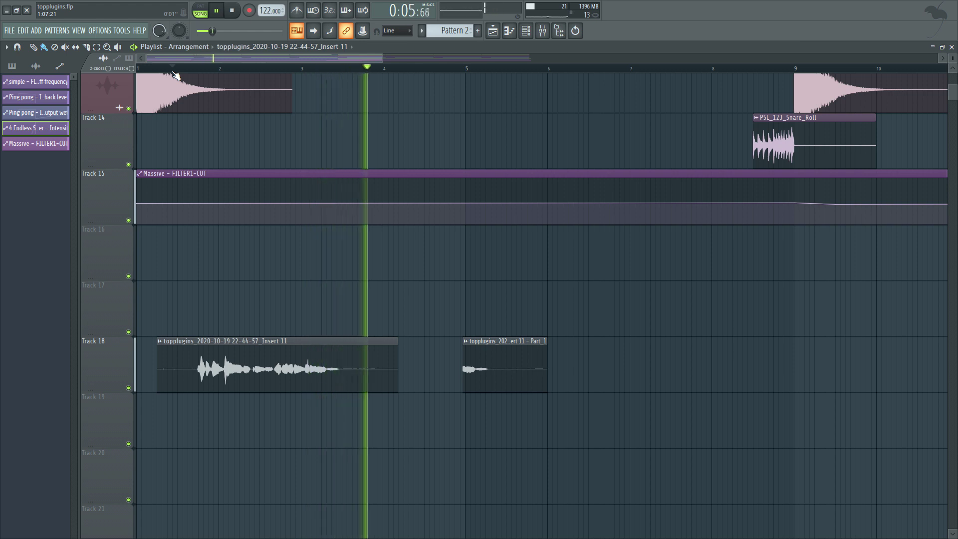
key("space")
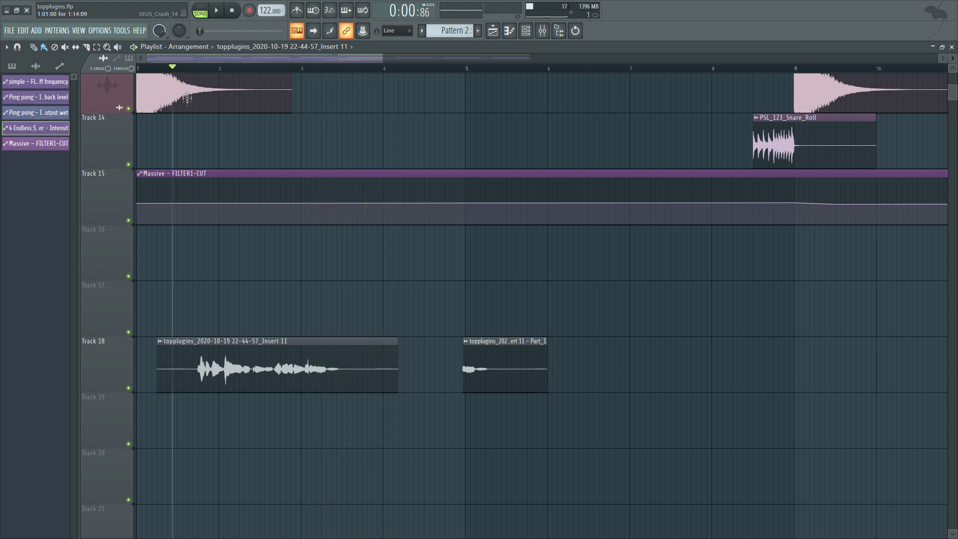
Place the playback start position at the beginning of the first vocal recording on Track 18.
scroll(133, 343, "up", 5)
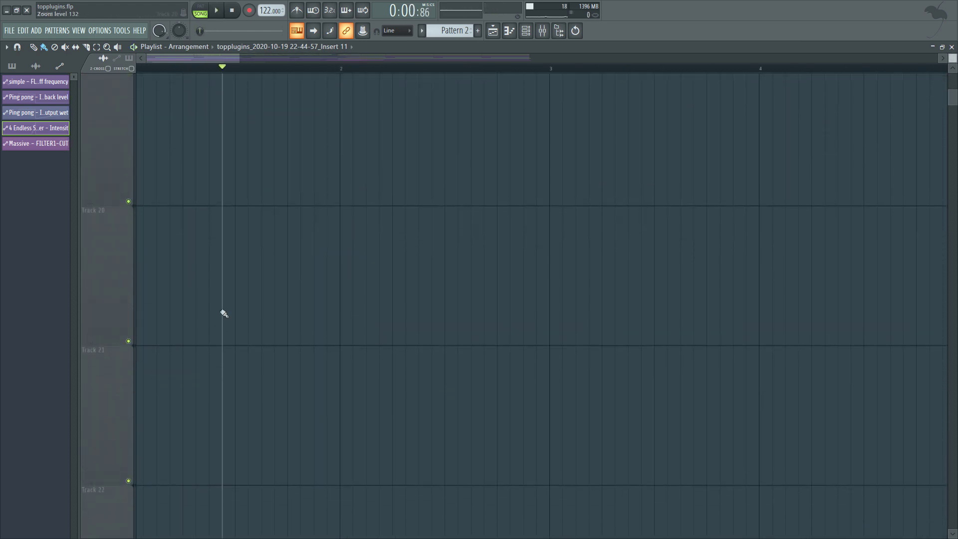
scroll(221, 315, "up", 3)
left_click(183, 68)
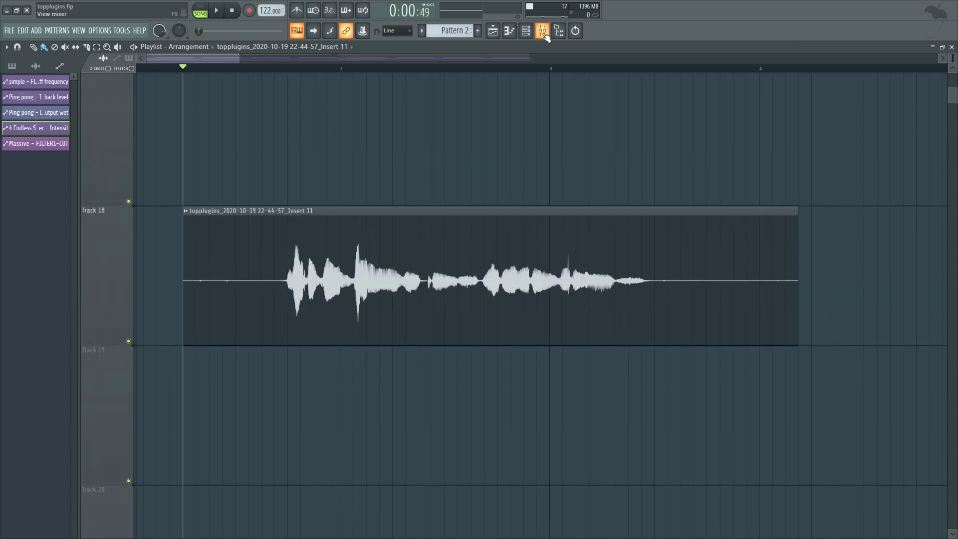
Open NS1 Stereo on the weird vocal channel, set its noise suppression to 0.0, and enable the effect.
left_click(542, 30)
left_click(880, 243)
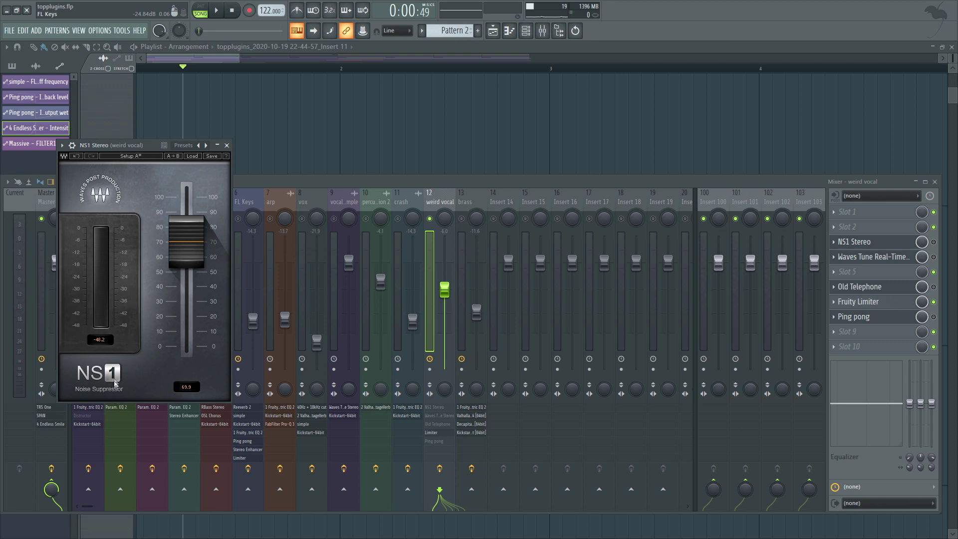
left_click_drag(186, 242, 241, 332)
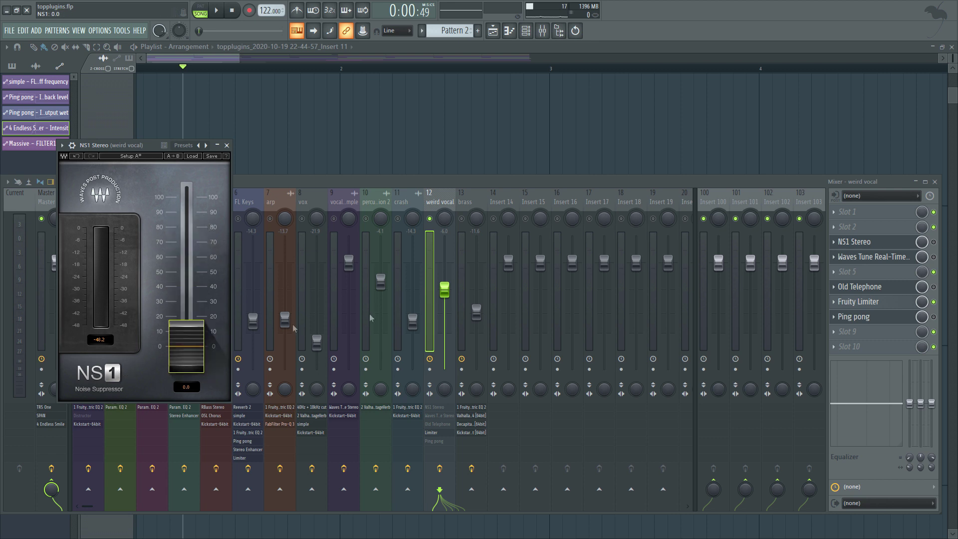
left_click(898, 243)
left_click(898, 243)
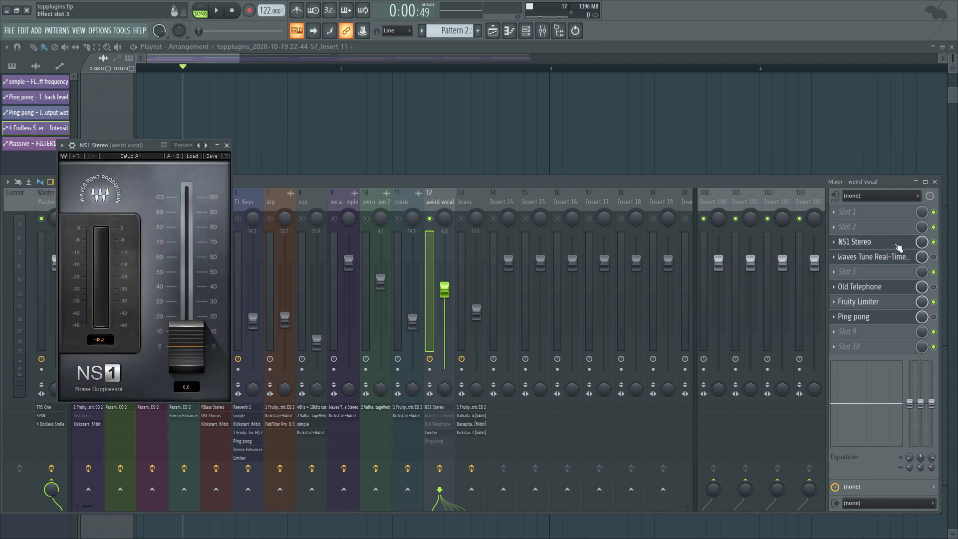
Play the weird vocal while raising the NS1 noise suppression to about 68, and stop playback.
key("space")
left_click_drag(186, 347, 189, 251)
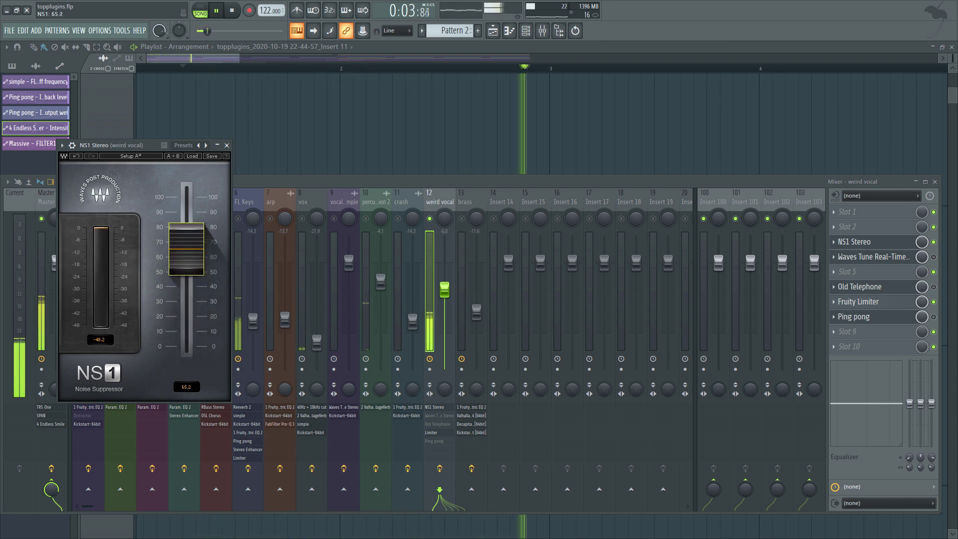
key("space")
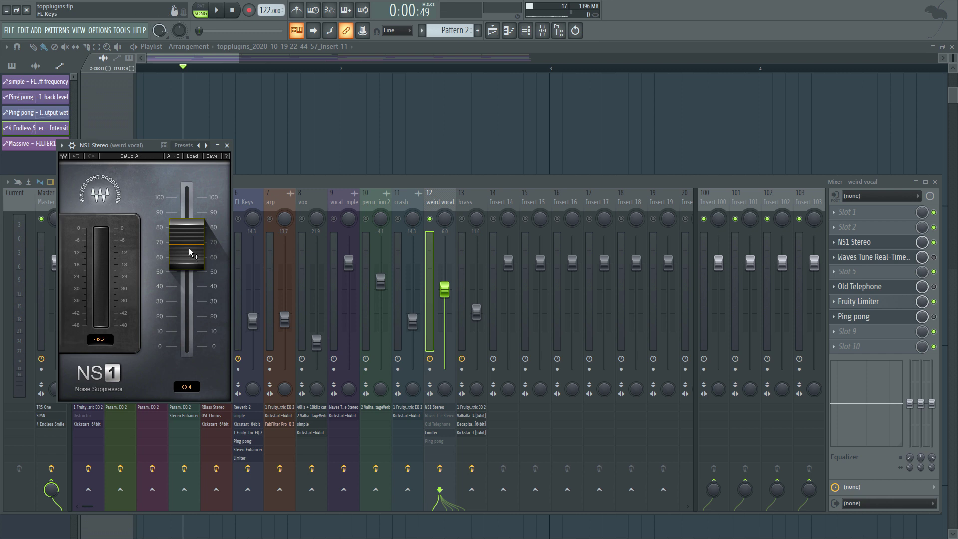
Trim the silent start of the first vocal recording on Track 18 to just before its first sound.
key("F9")
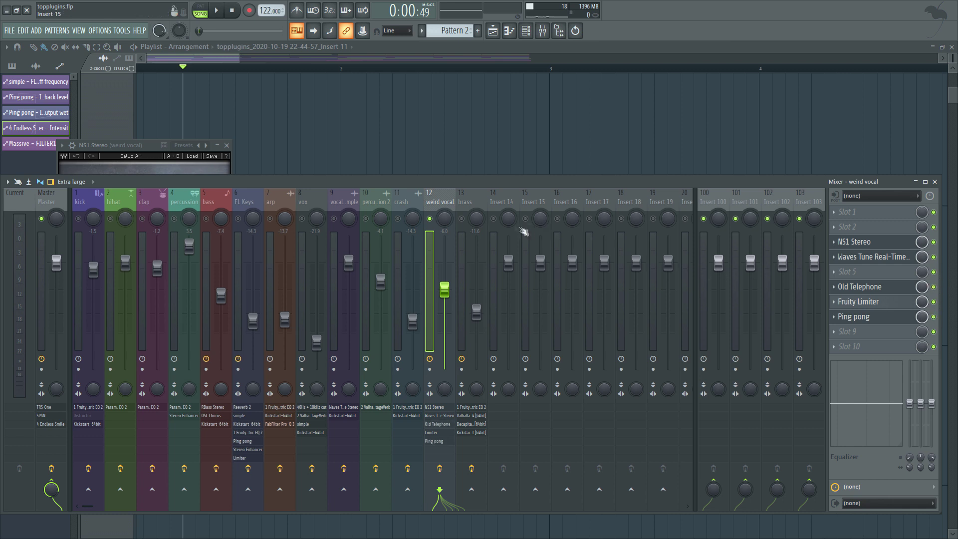
key("F9")
scroll(160, 254, "down", 3)
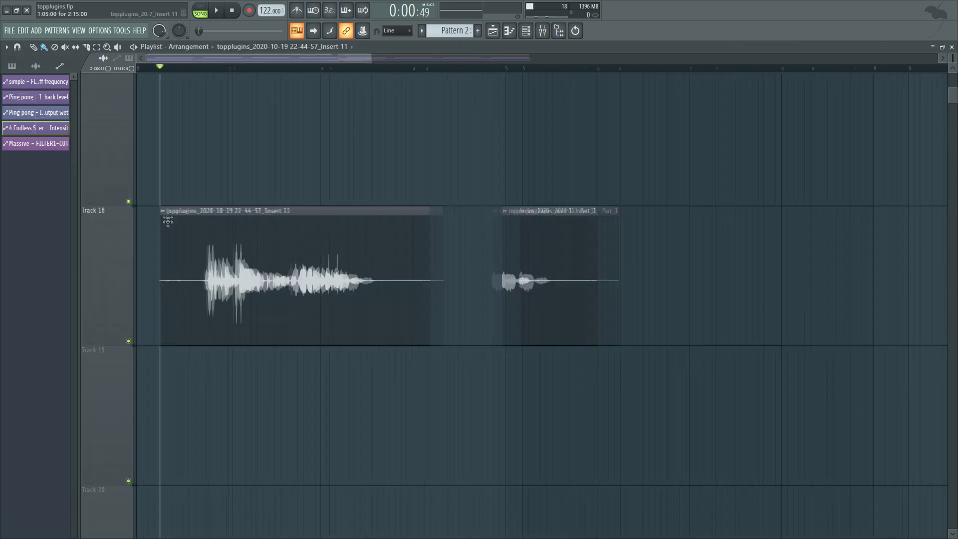
left_click_drag(159, 255, 192, 255)
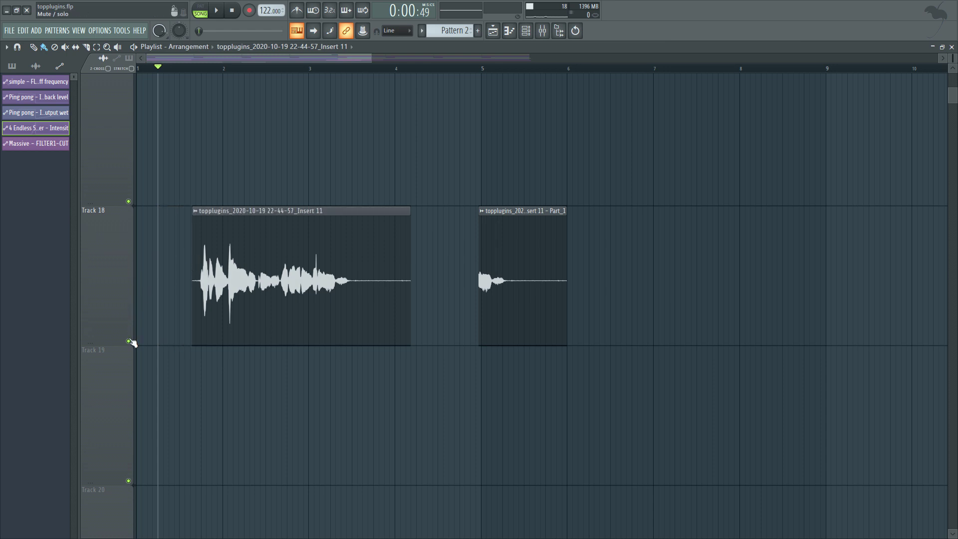
Play the processed weird vocal within the full arrangement and check the channel levels in the mixer.
scroll(233, 144, "up", 3)
key("space")
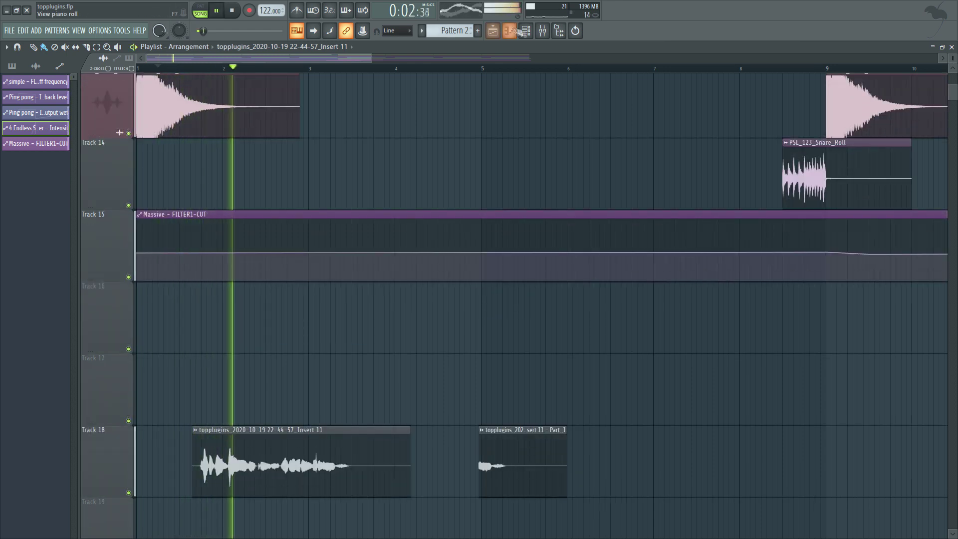
left_click(542, 31)
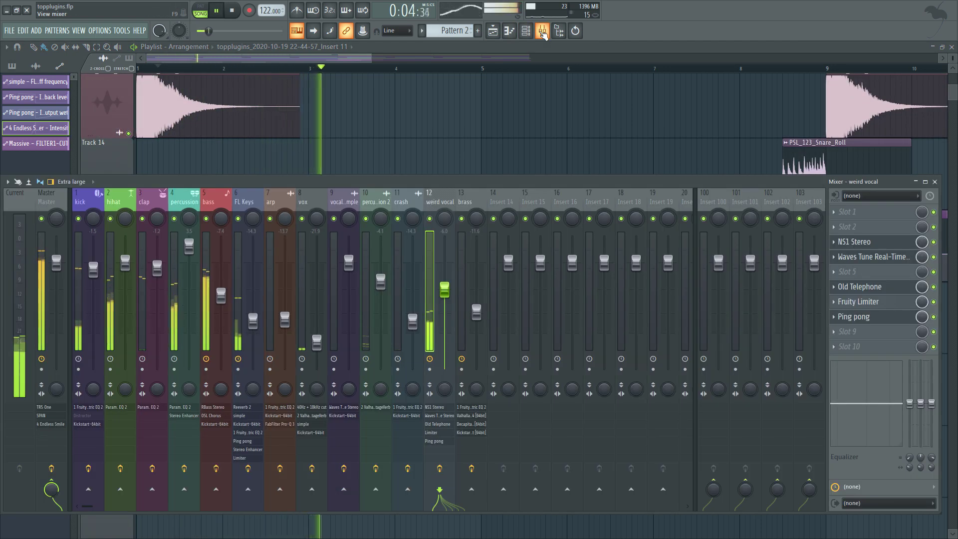
key("F9")
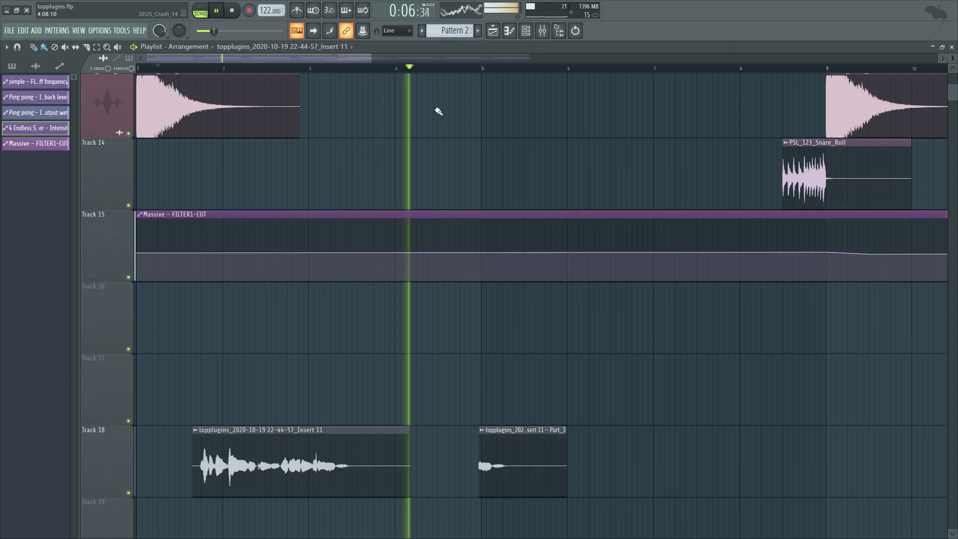
scroll(493, 181, "down", 2)
scroll(493, 181, "down", 2)
View the sample settings of the short second vocal clip on Track 18, and return to the arrangement.
double_click(506, 241)
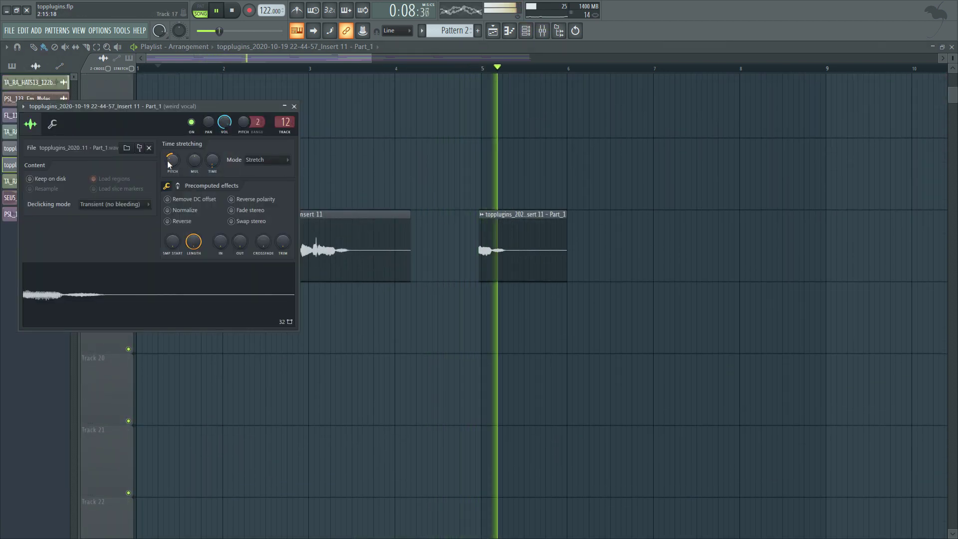
key("Escape")
scroll(327, 161, "down", 6)
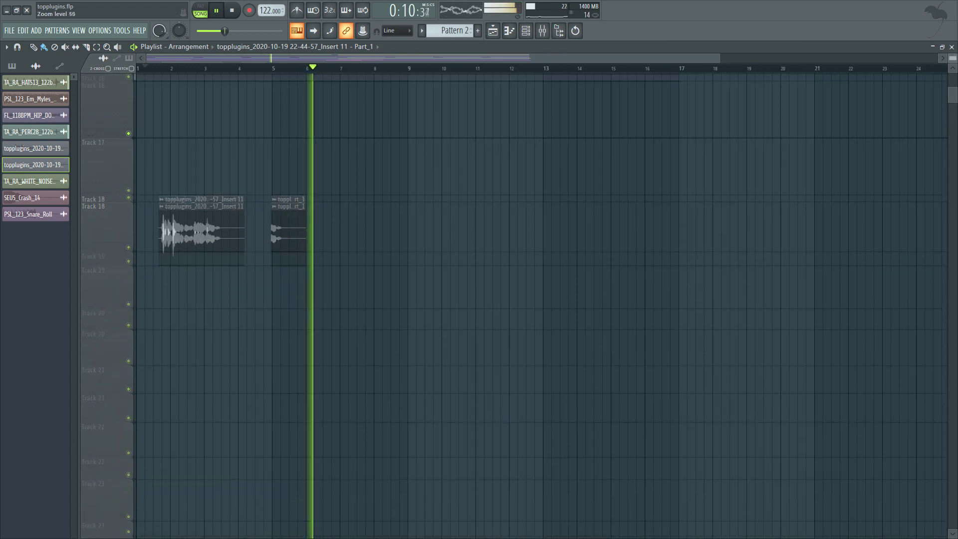
scroll(353, 161, "up", 2)
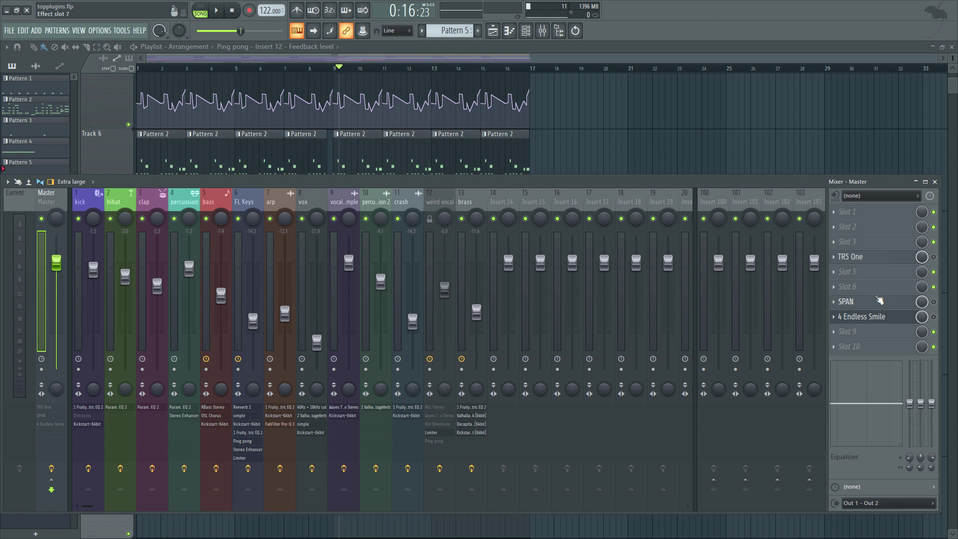
Enable Endless Smile on the Master channel, open its window, and try out the Intensity knob.
left_click(889, 318)
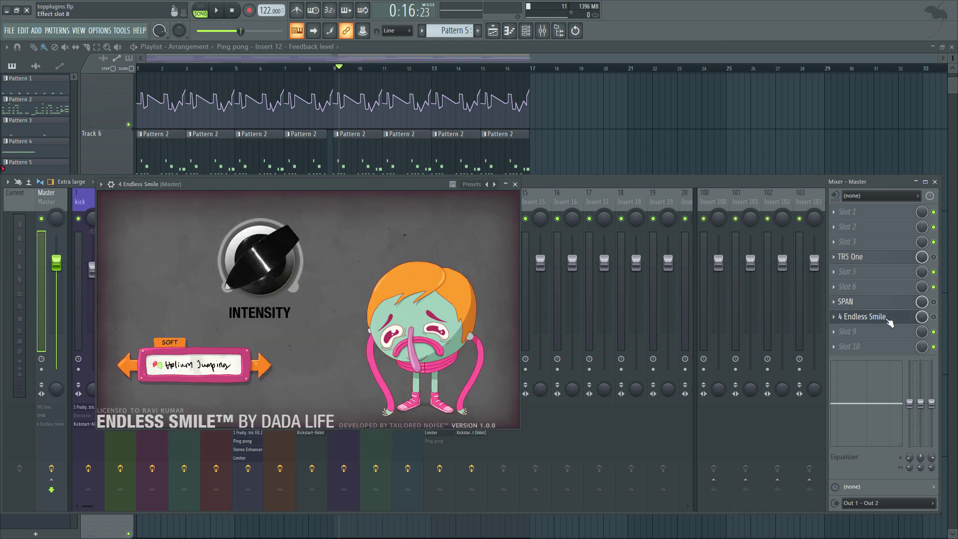
left_click(885, 319)
left_click(886, 319)
left_click_drag(280, 185, 298, 128)
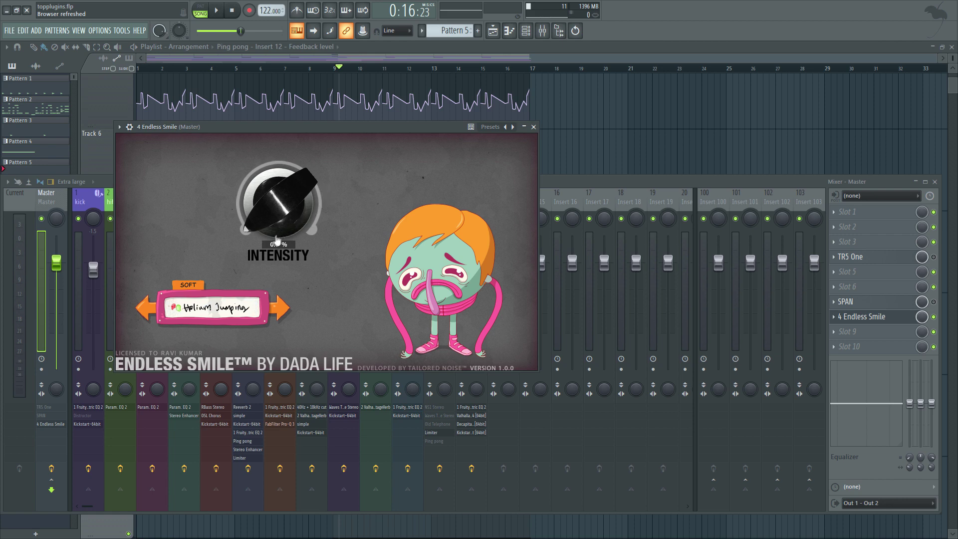
left_click_drag(282, 207, 272, 460)
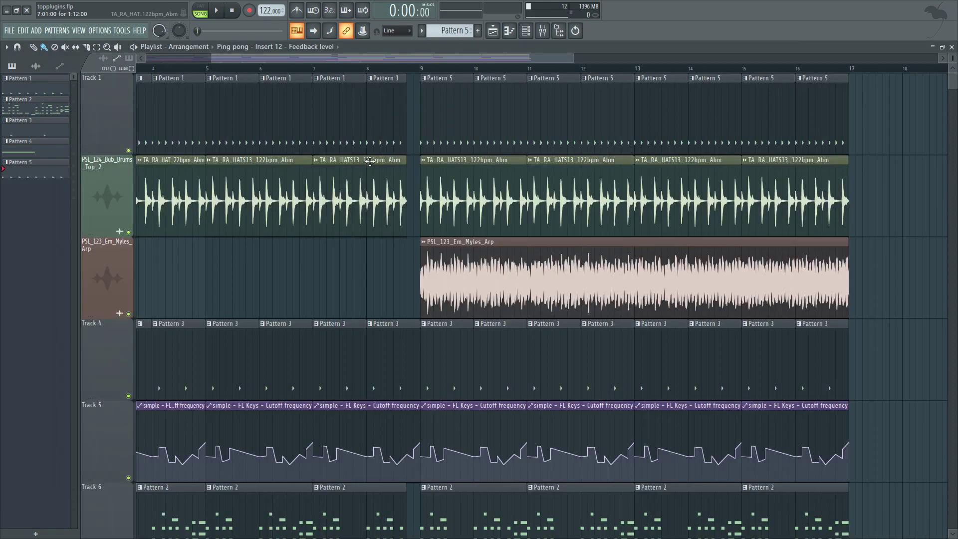
Play the build-up into bar 9 with Endless Smile open to examine its automated intensity, and return to the mixer.
scroll(370, 161, "down", 5)
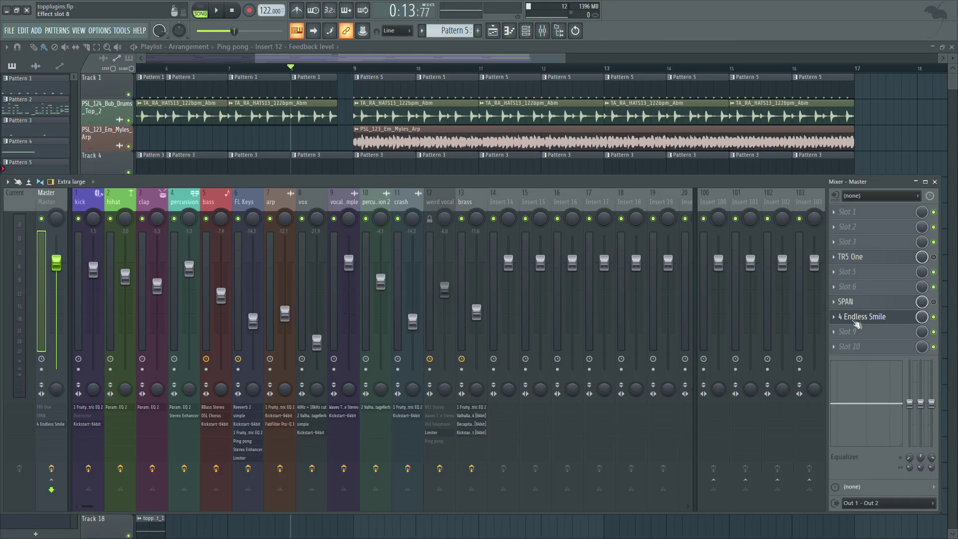
left_click(867, 319)
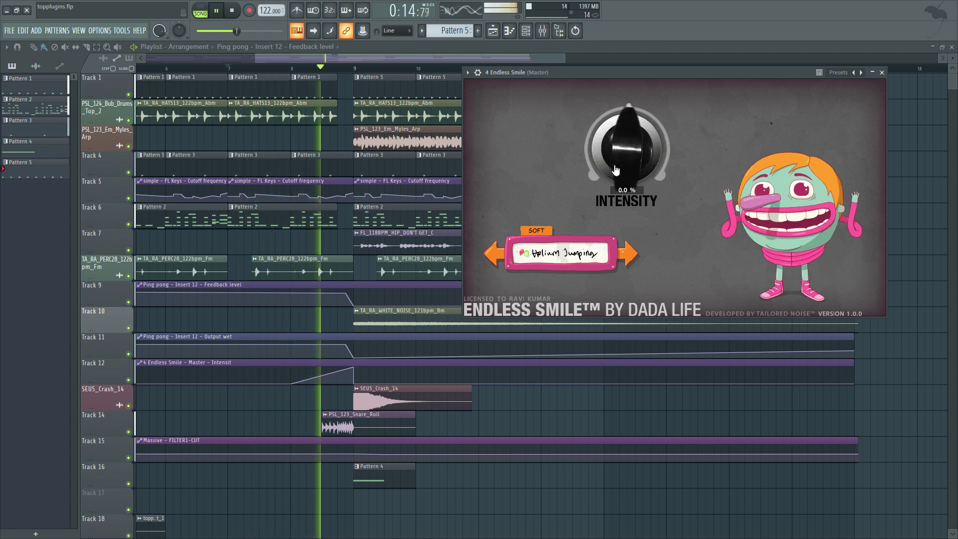
key("space")
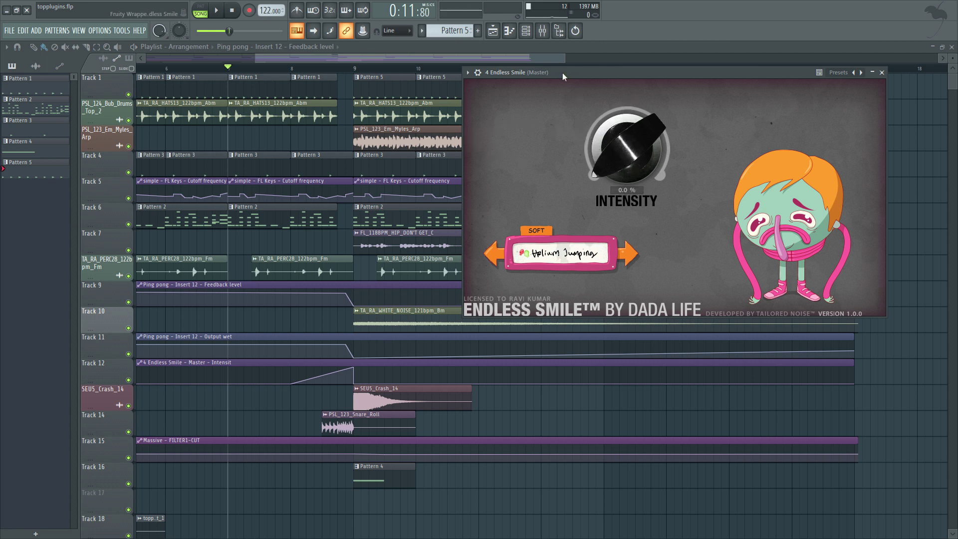
left_click(543, 33)
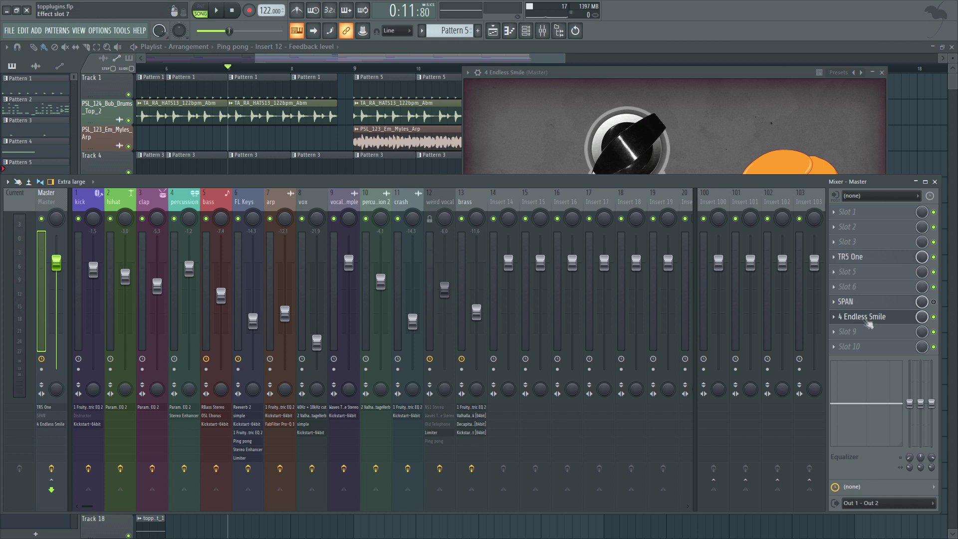
left_click(8, 183)
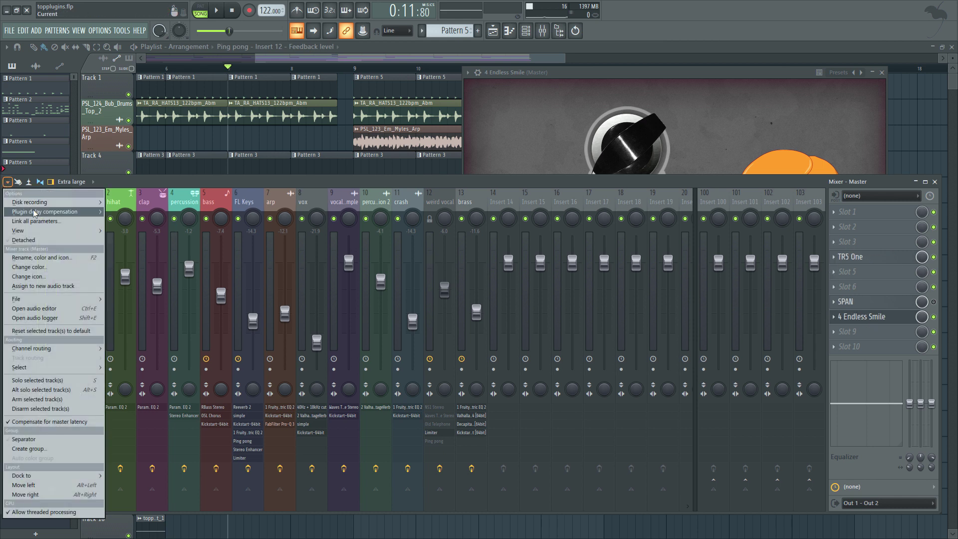
mouse_move(32, 213)
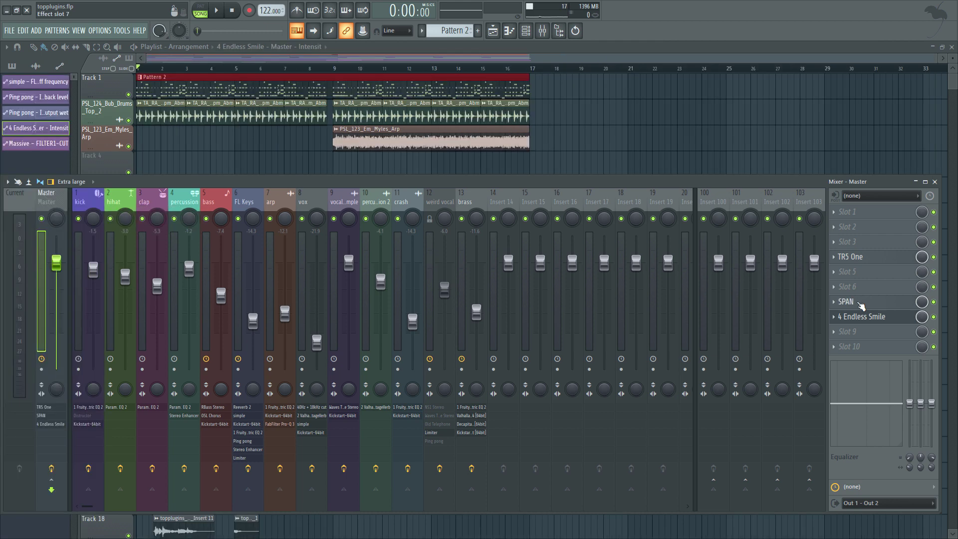
Enable SPAN on the Master channel and open its spectrum analyser window alongside the mixer.
left_click(862, 302)
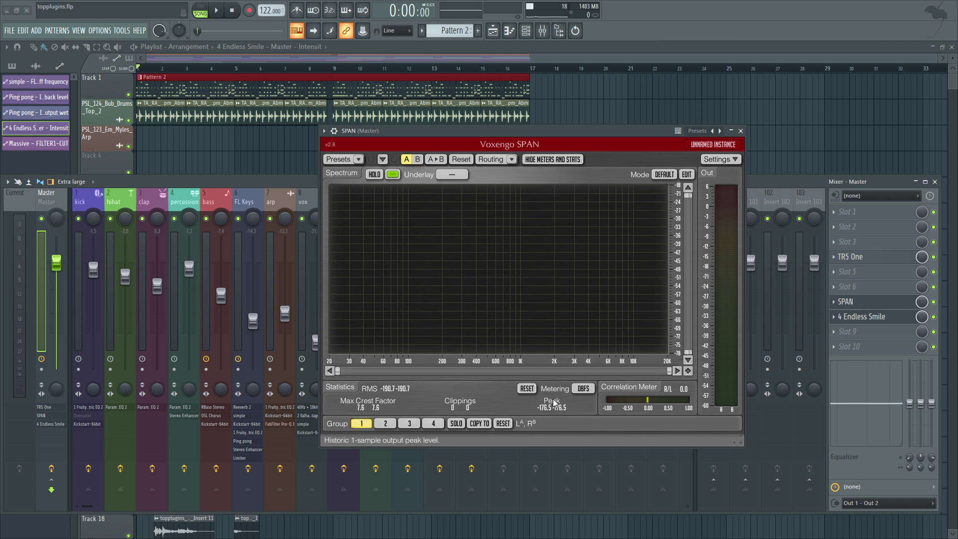
left_click(171, 149)
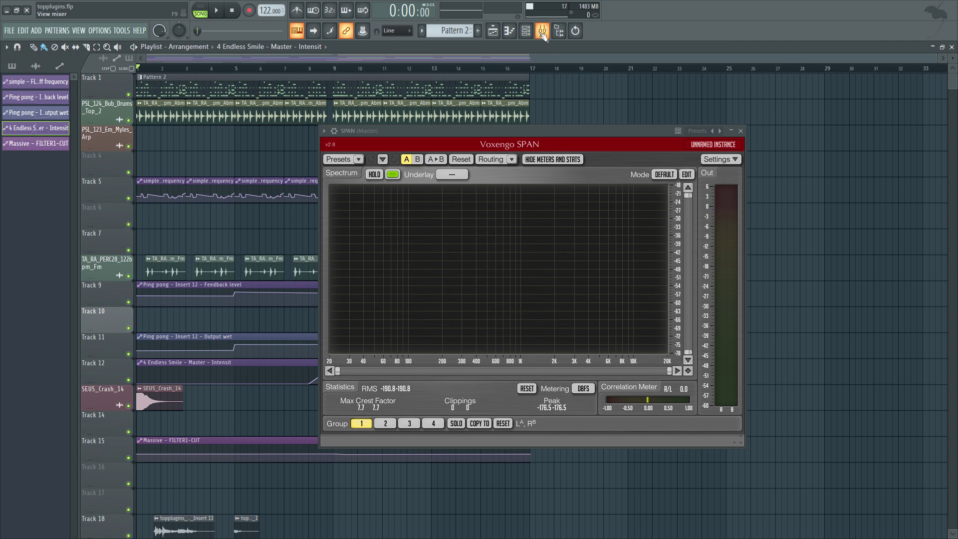
scroll(677, 299, "up", 5)
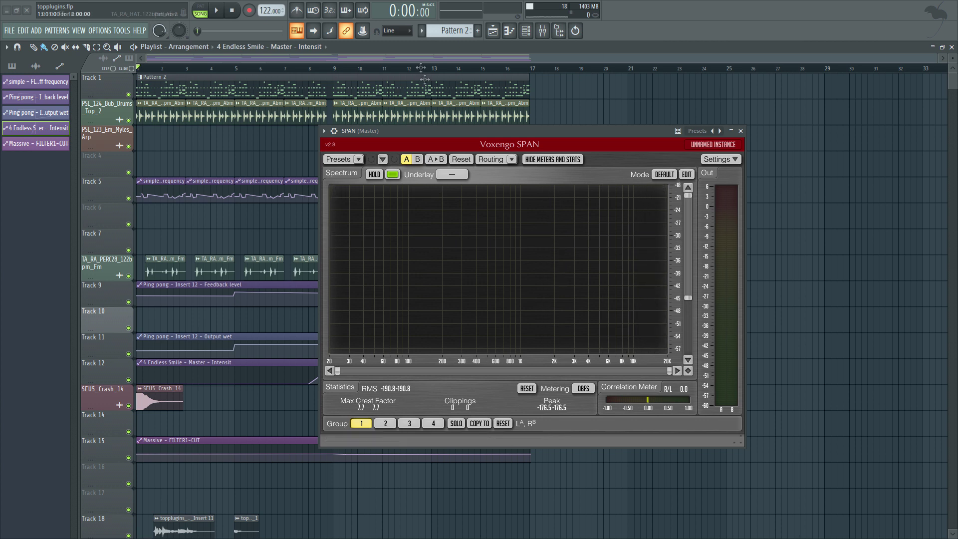
key("F9")
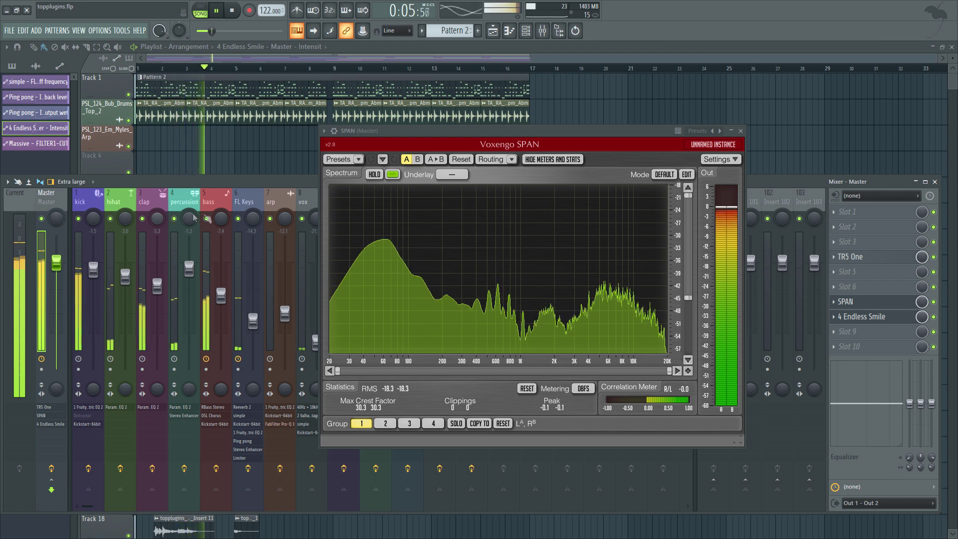
Extend SPAN's displayed level range down to -78 dB and play the arrangement from the start to examine the mix's frequency balance.
key("space")
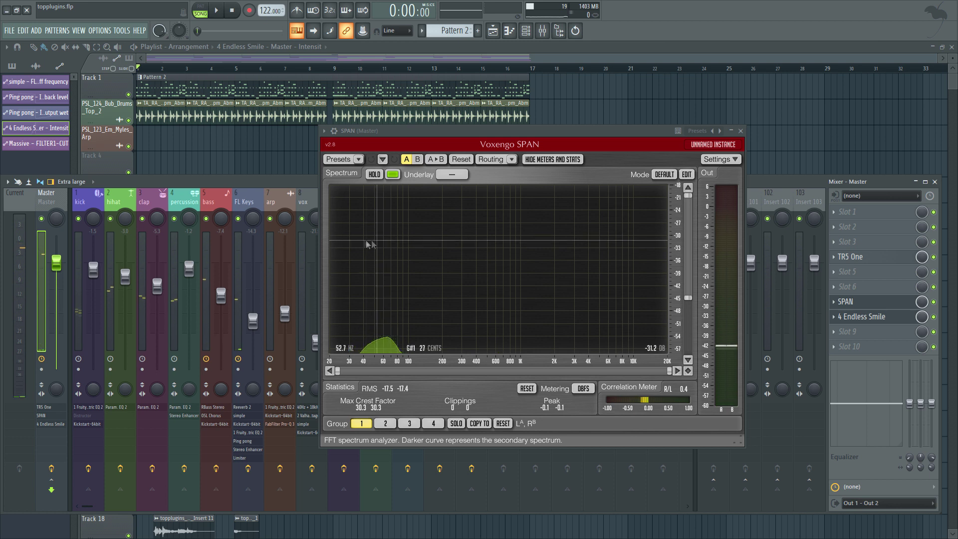
scroll(407, 251, "down", 2)
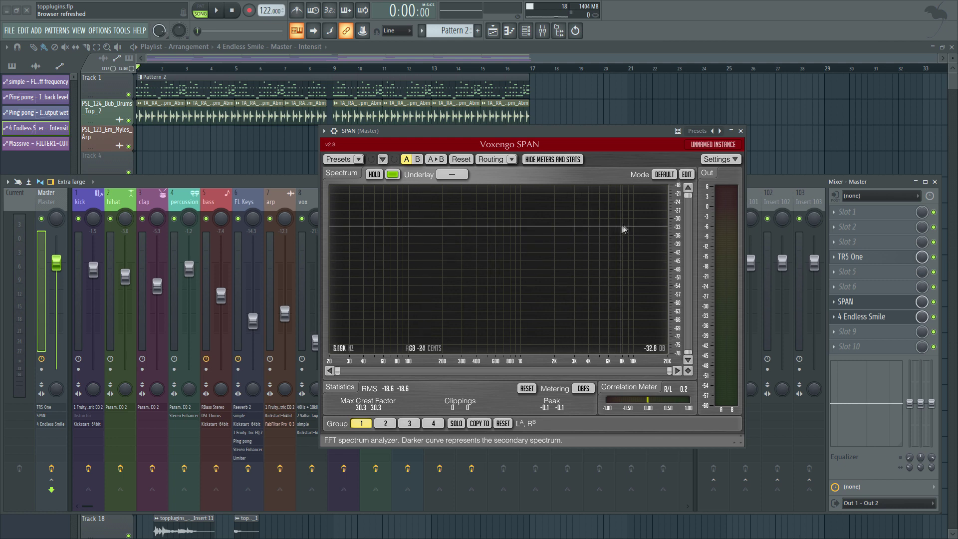
key("space")
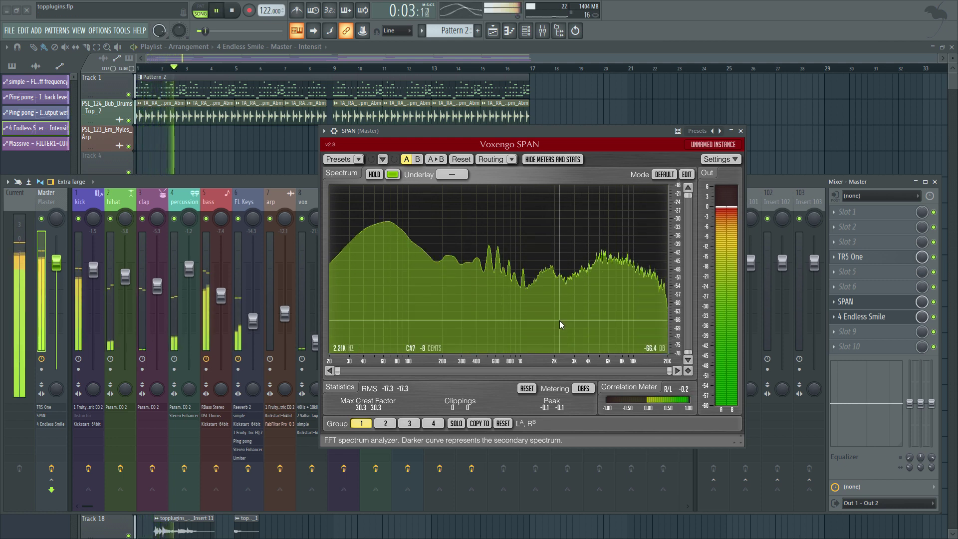
key("space")
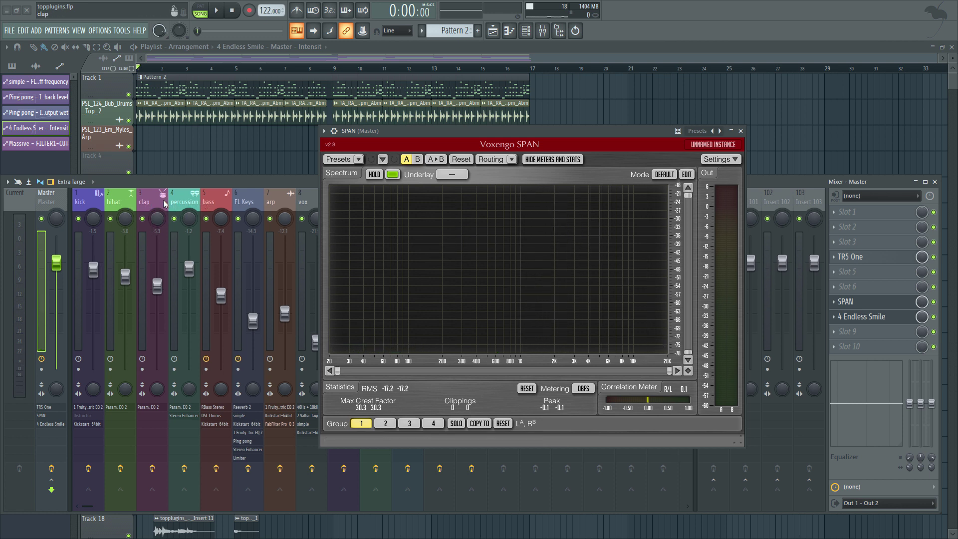
Play the arrangement, solo the percussion channel and raise its volume to 1.9 dB while watching the high frequencies in SPAN.
key("space")
left_click(181, 203)
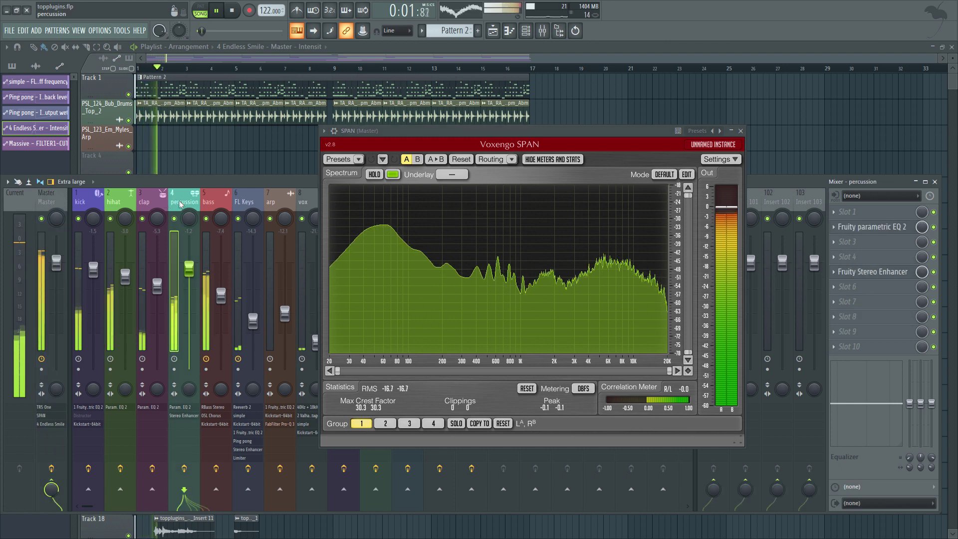
left_click_drag(188, 267, 188, 253)
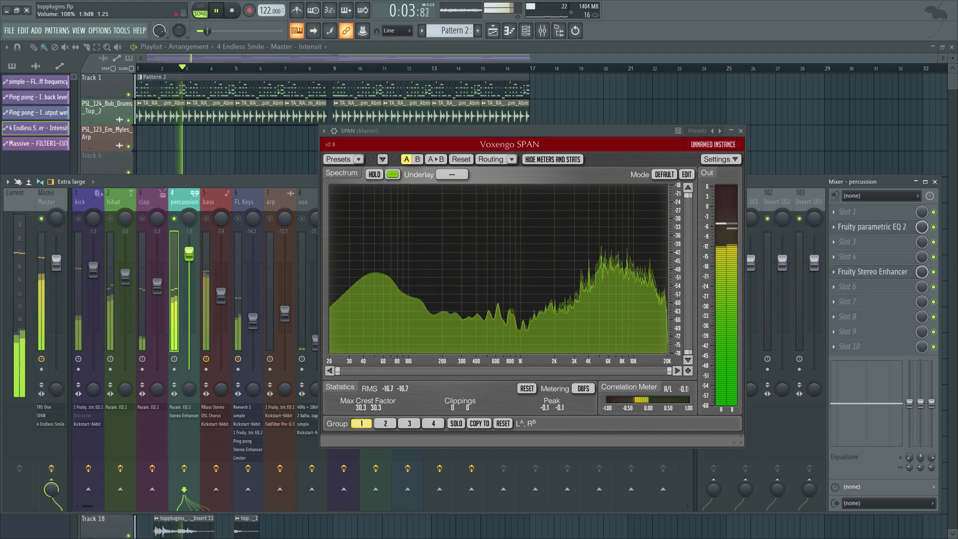
Solo the hihat and clap channels in turn, raise the hihat volume, and set the clap volume to -1.2 dB in the full mix.
left_click(118, 212)
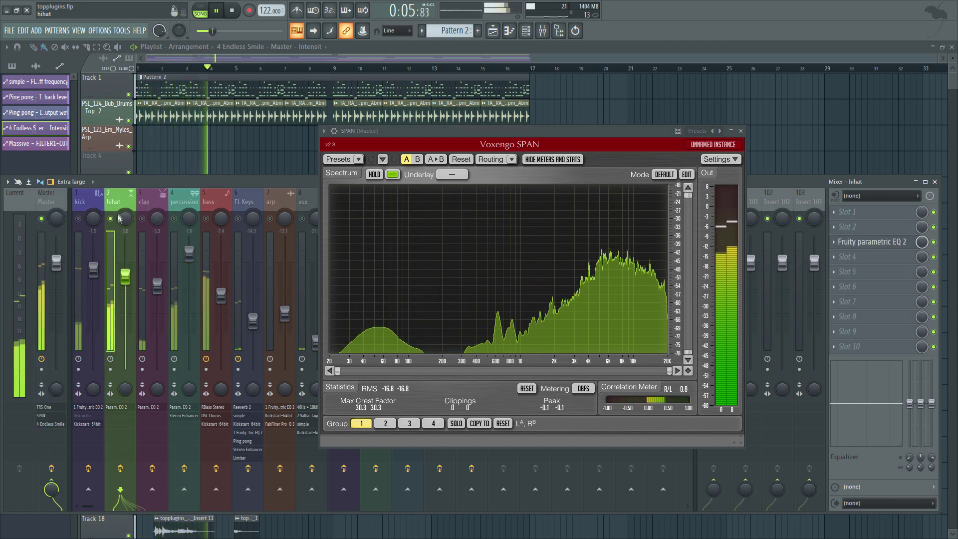
left_click(149, 262)
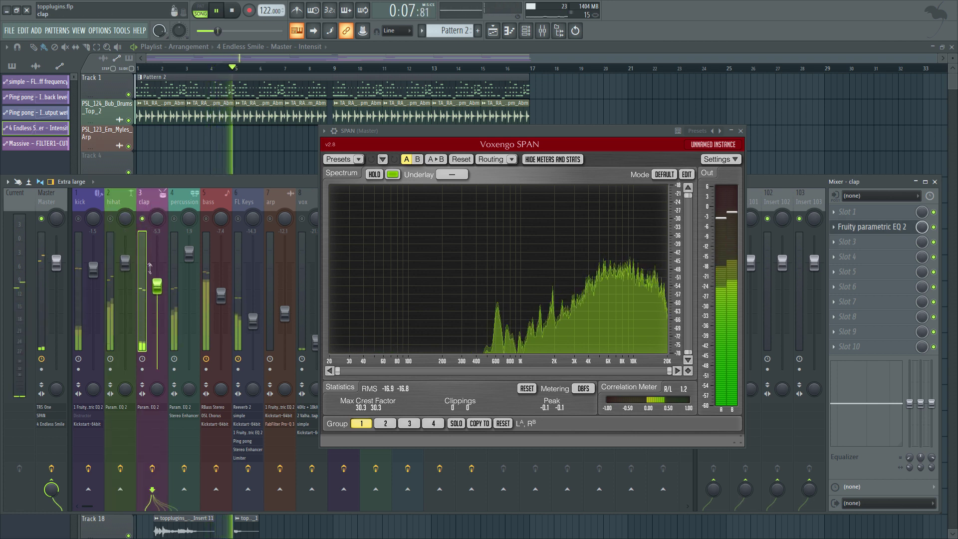
left_click_drag(157, 285, 157, 269)
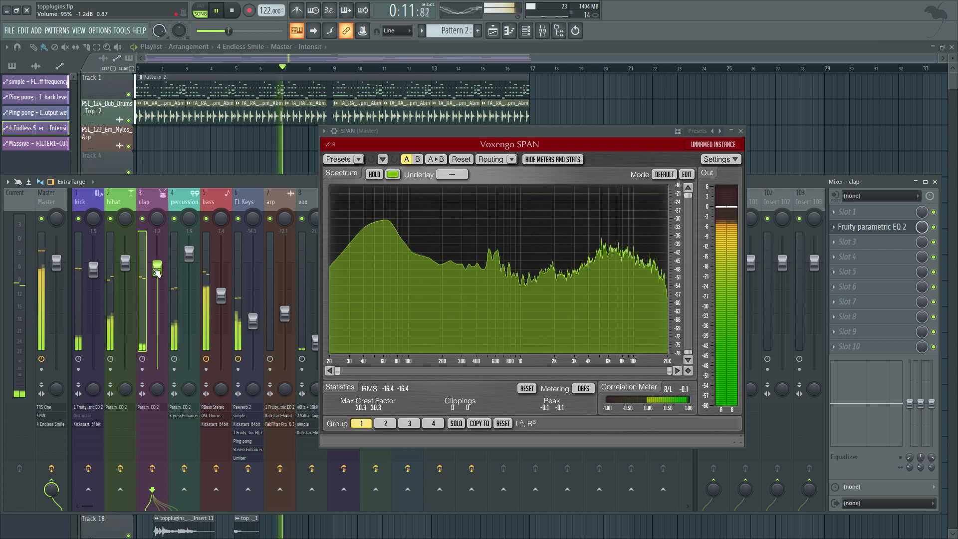
Raise the percussion channel's volume slightly further and lower the arp channel to about -13.7 dB during playback.
left_click(192, 208)
left_click_drag(192, 255, 198, 250)
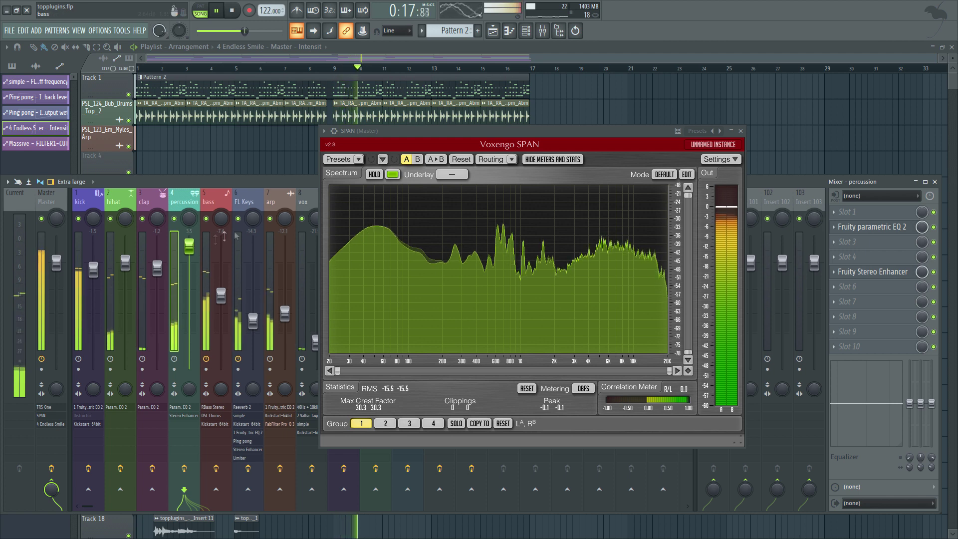
left_click_drag(285, 314, 286, 322)
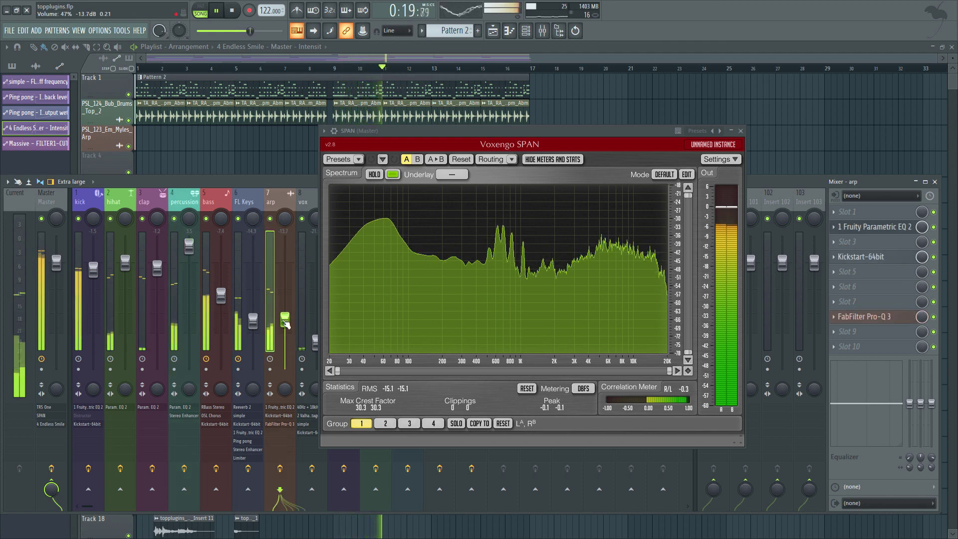
Turn on the spectrum hold in the Master channel's SPAN and stop playback to inspect the frozen curve.
left_click(374, 176)
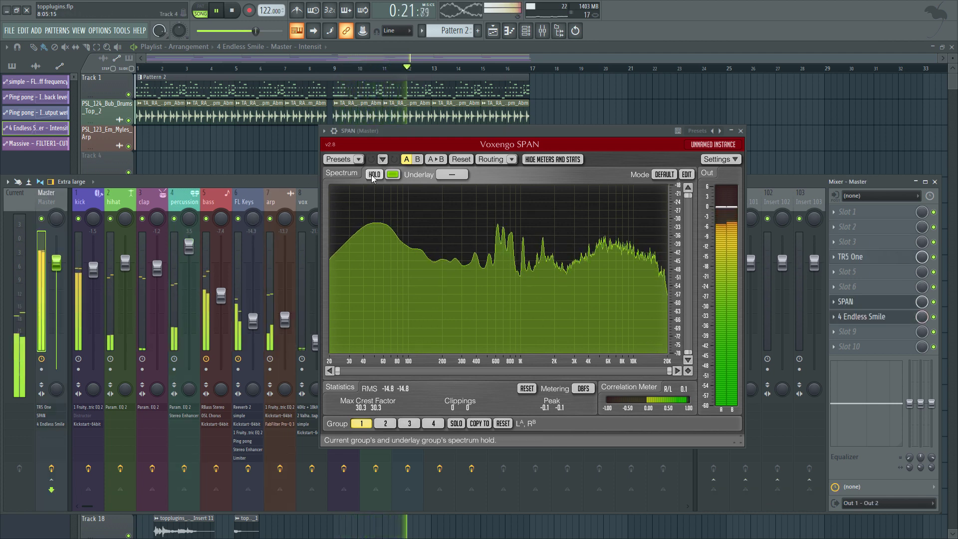
left_click(373, 175)
key("space")
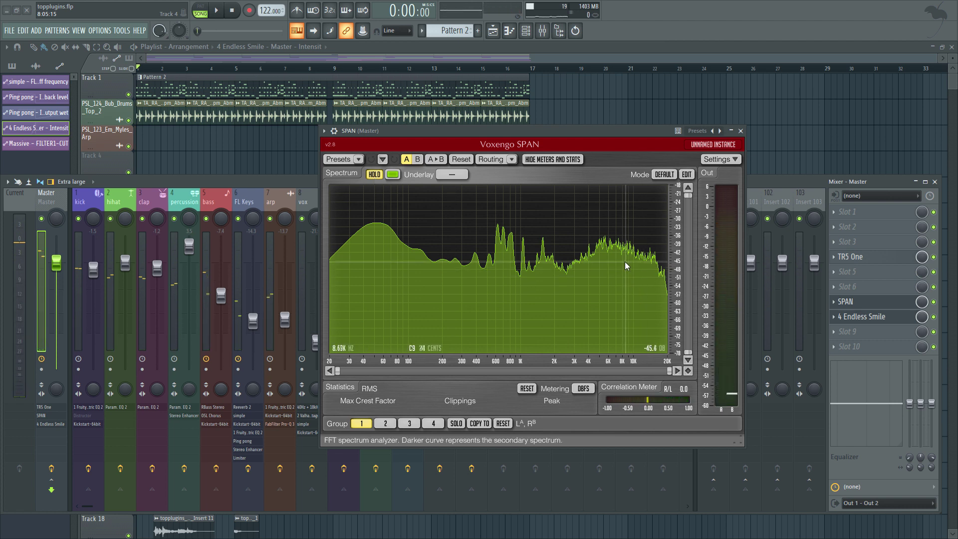